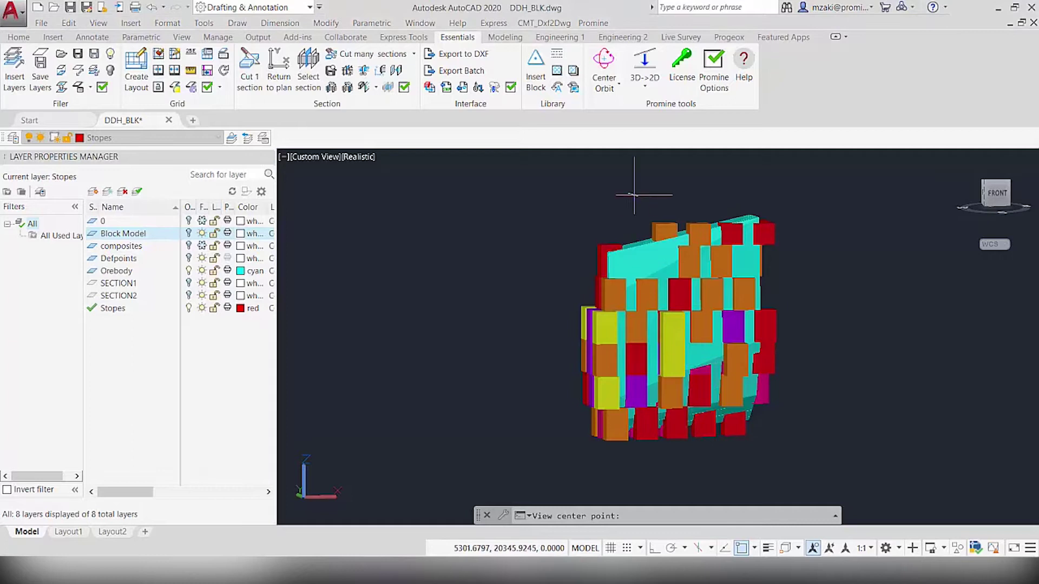
# Orbit the block model around a picked center point, then return to the Top 2D Wireframe plan.
pyautogui.click(604, 63)
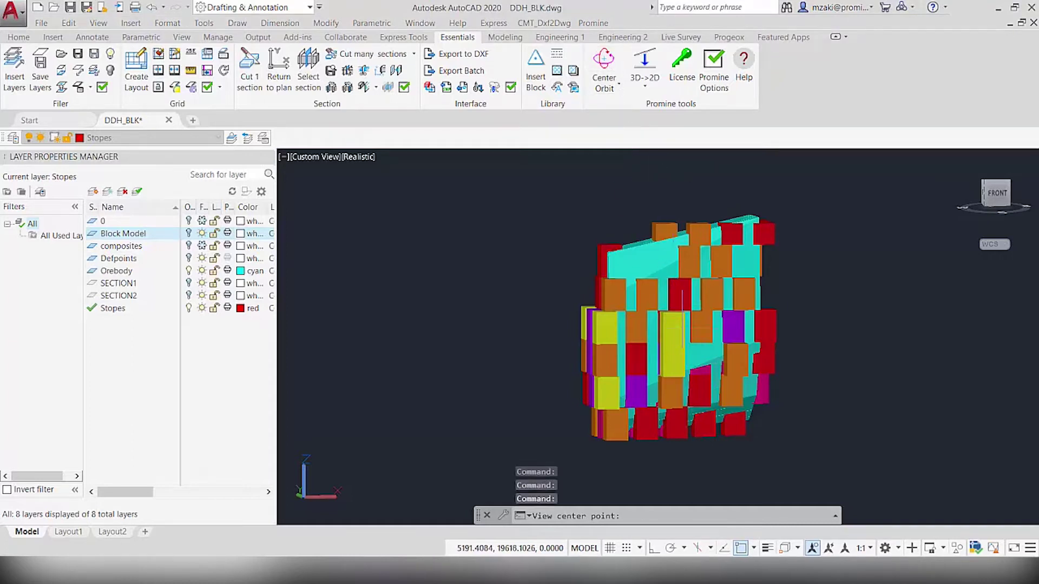
pyautogui.click(682, 345)
pyautogui.moveTo(674, 348); pyautogui.dragTo(606, 361)
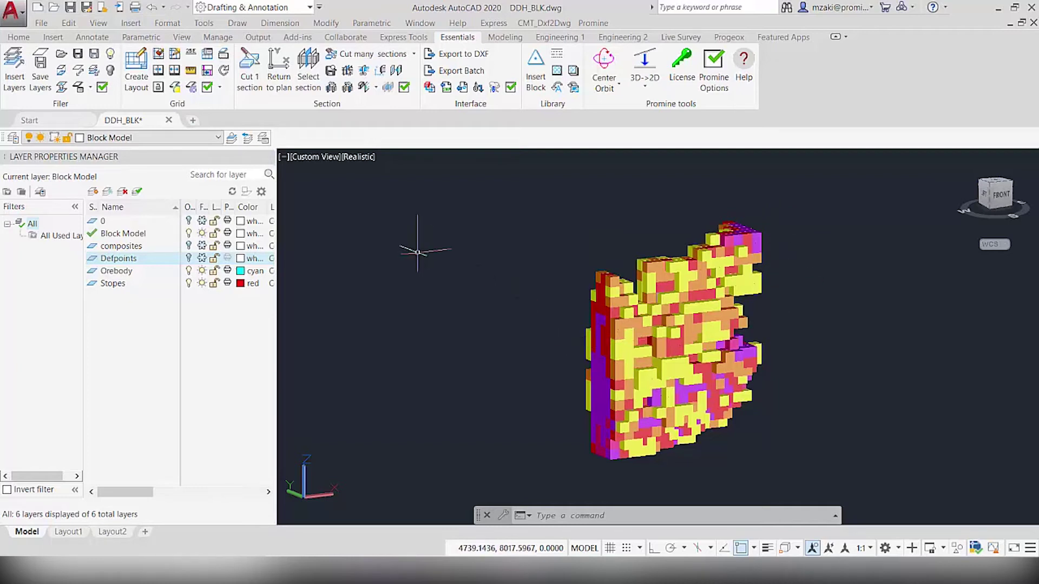
pyautogui.click(279, 90)
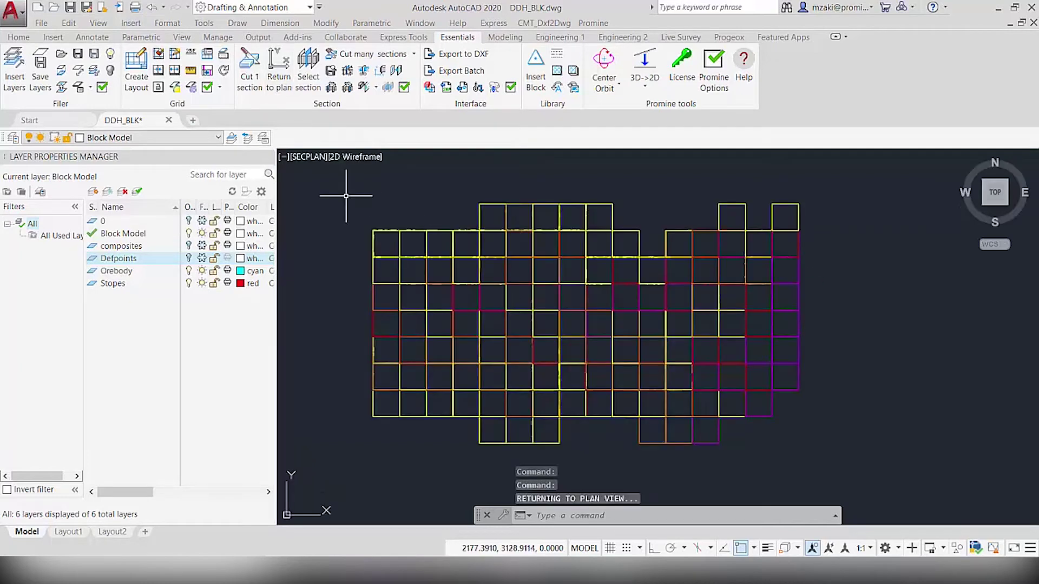
# Cut SECTION1 from the grid's lower-left corner with a due-north azimuth and display it.
pyautogui.moveTo(440, 329); pyautogui.dragTo(497, 335, button='middle')
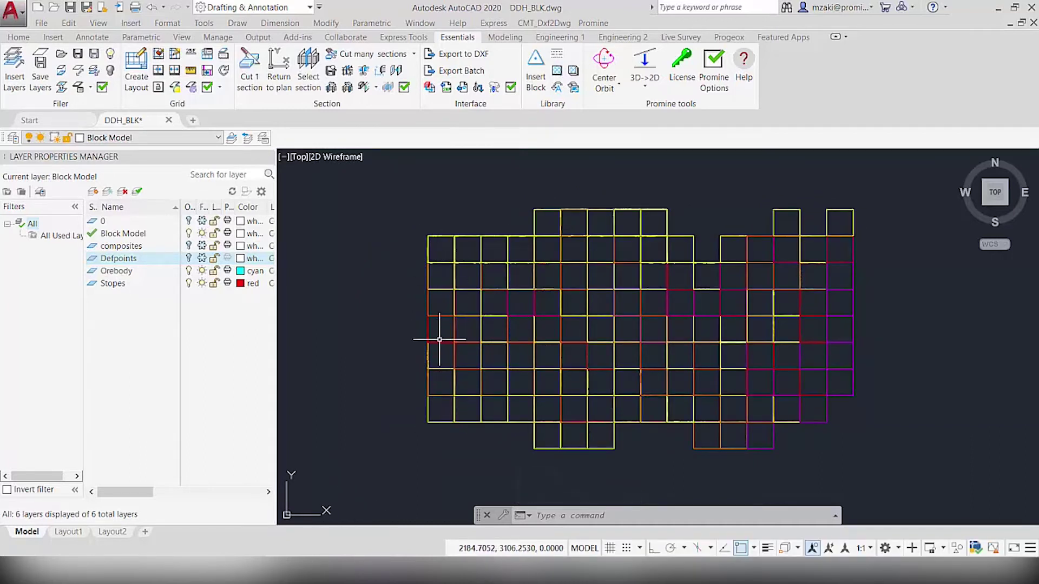
pyautogui.click(250, 81)
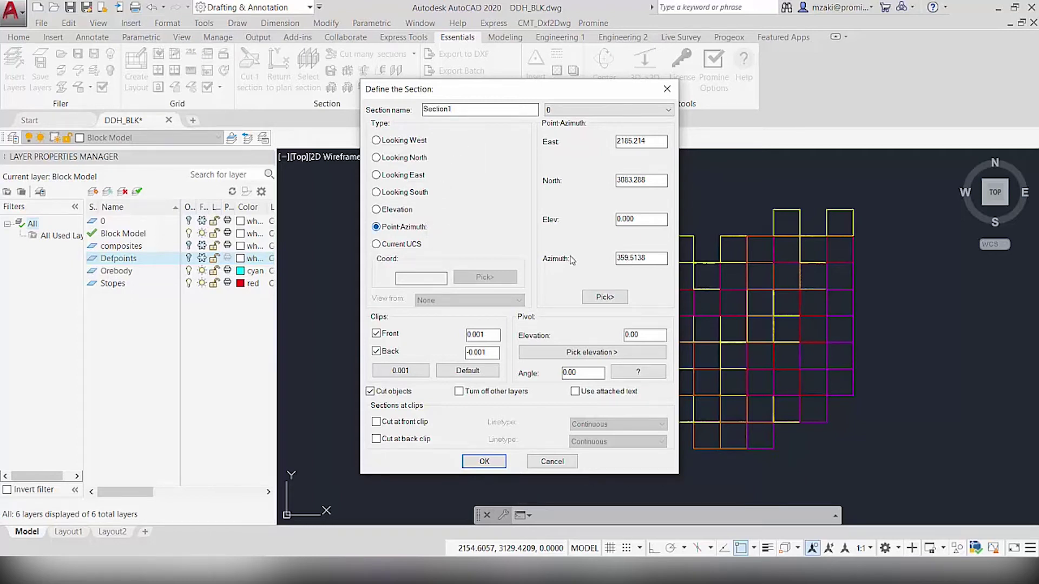
pyautogui.click(604, 297)
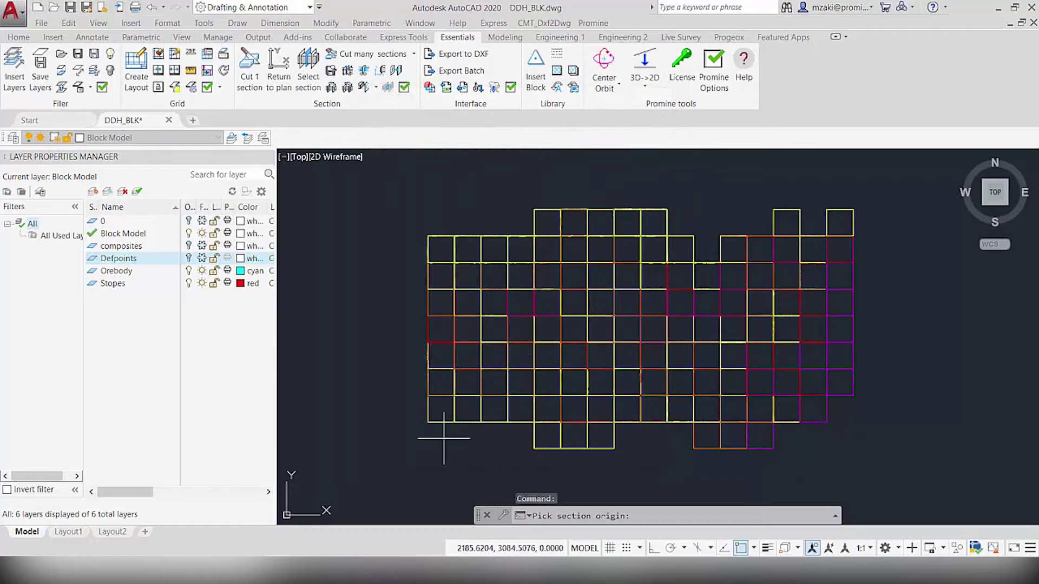
pyautogui.click(443, 440)
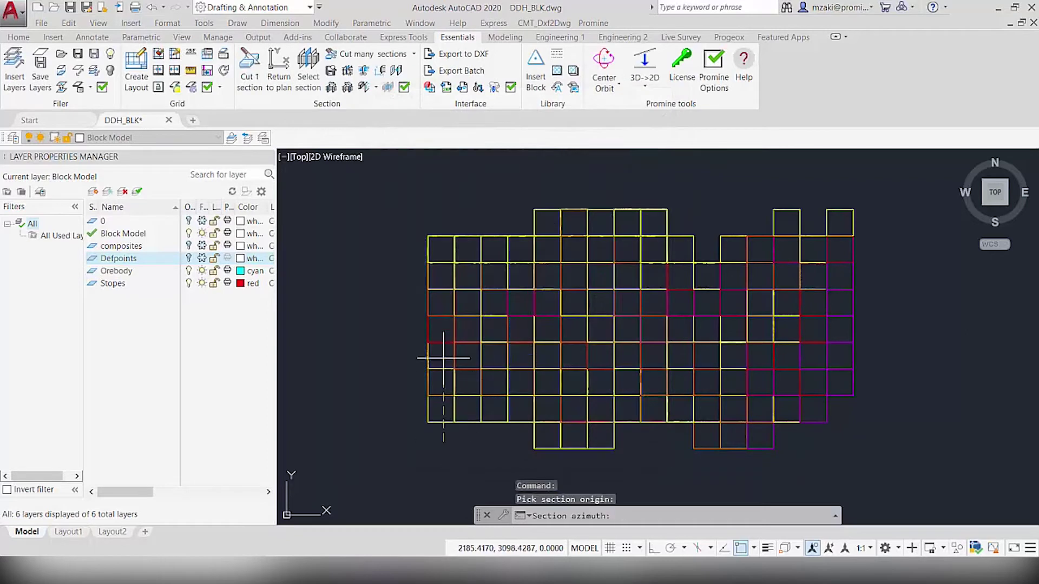
pyautogui.click(444, 210)
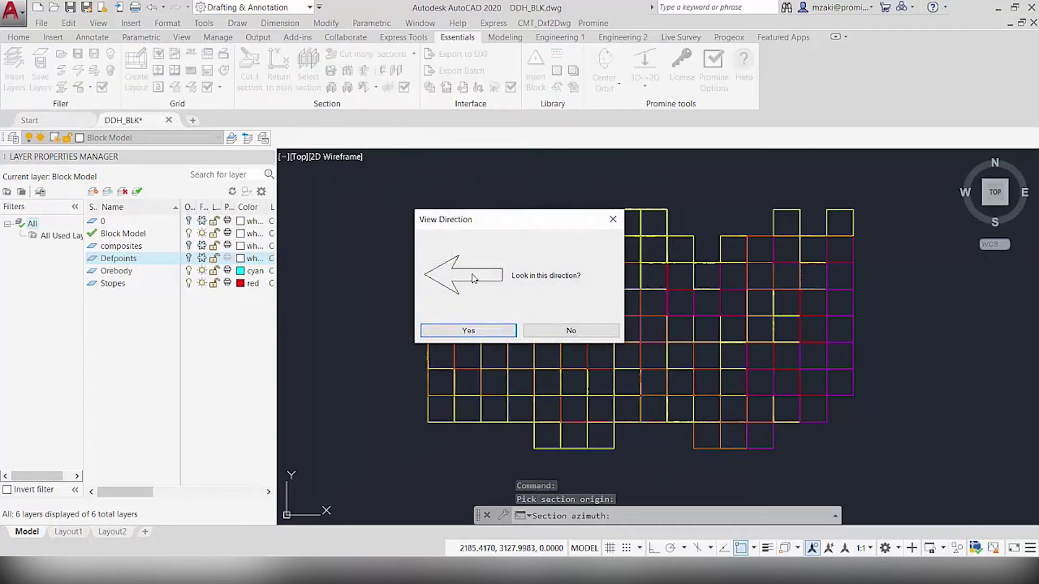
pyautogui.click(493, 330)
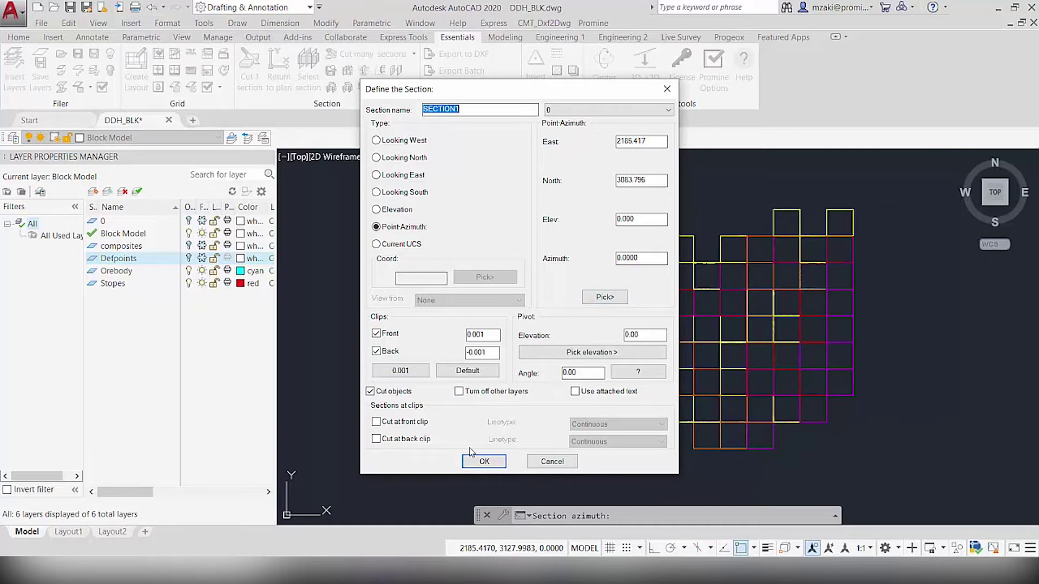
pyautogui.click(482, 463)
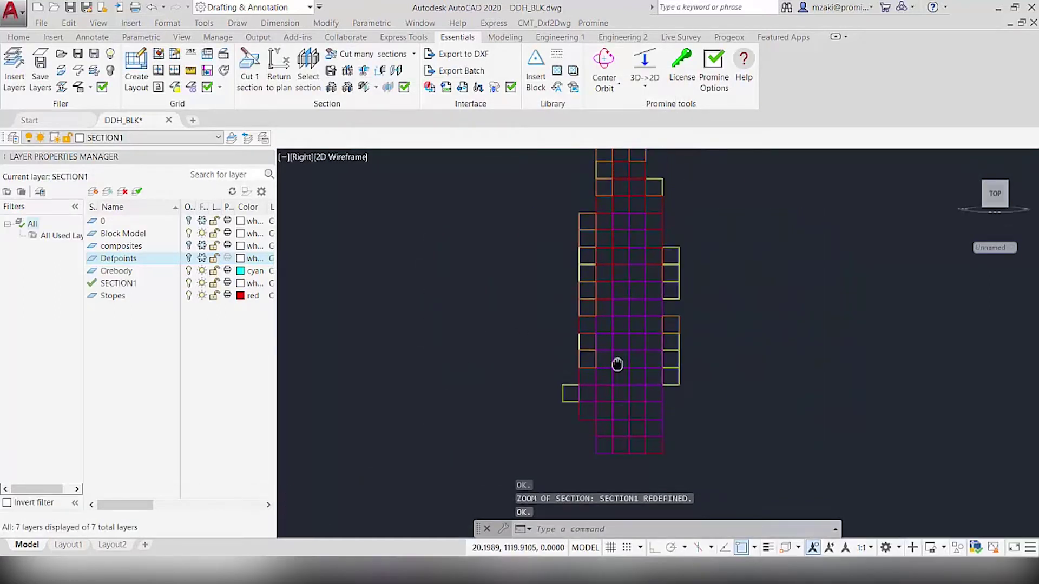
# Start a PL polyline at the section's bottom and trace vertices up the ore's left side.
pyautogui.scroll(-2, 630, 346)
pyautogui.scroll(2, 634, 340)
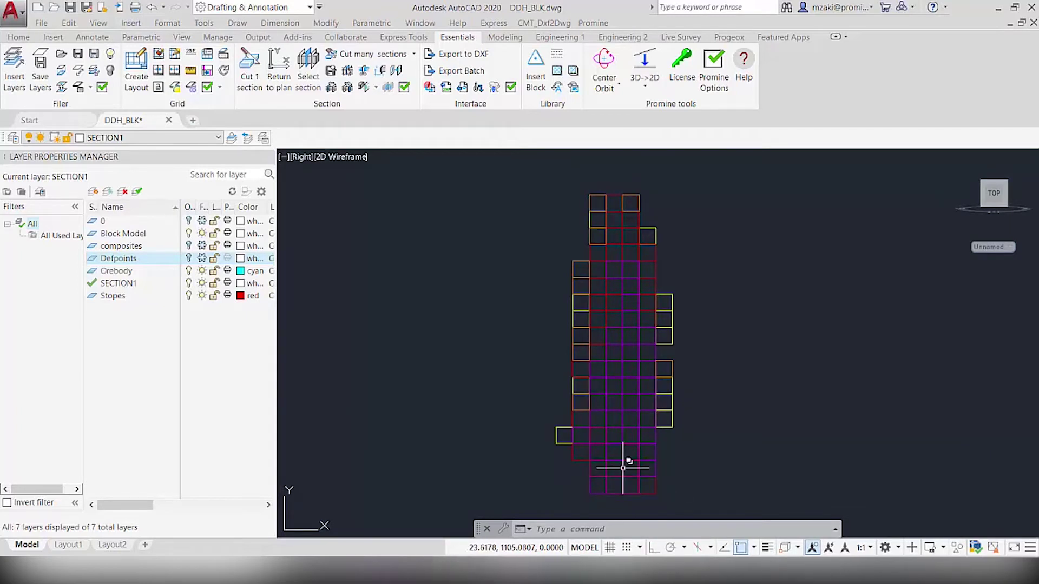
pyautogui.write('pl')
pyautogui.press('Return')
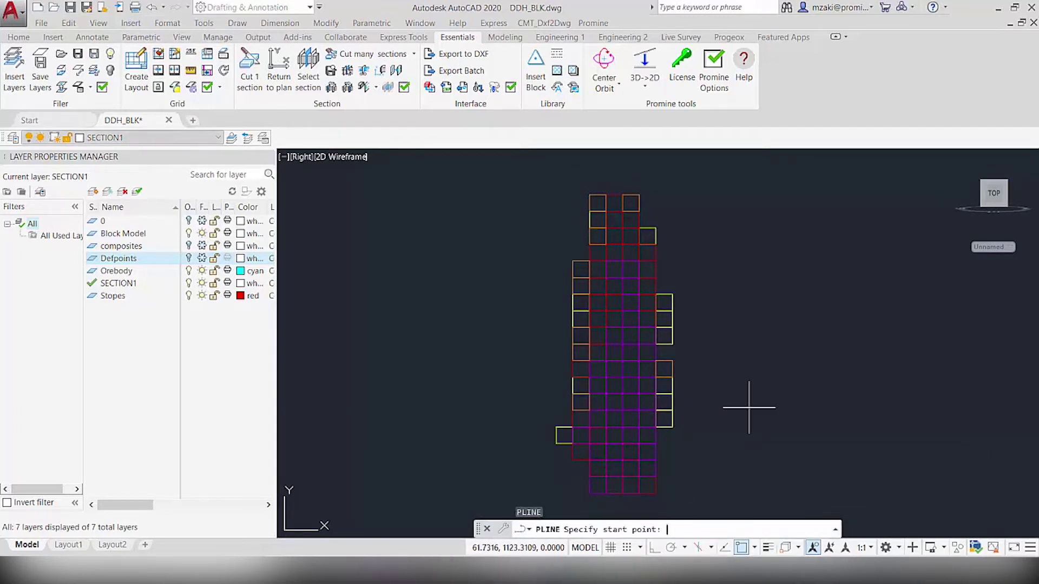
pyautogui.scroll(3, 628, 486)
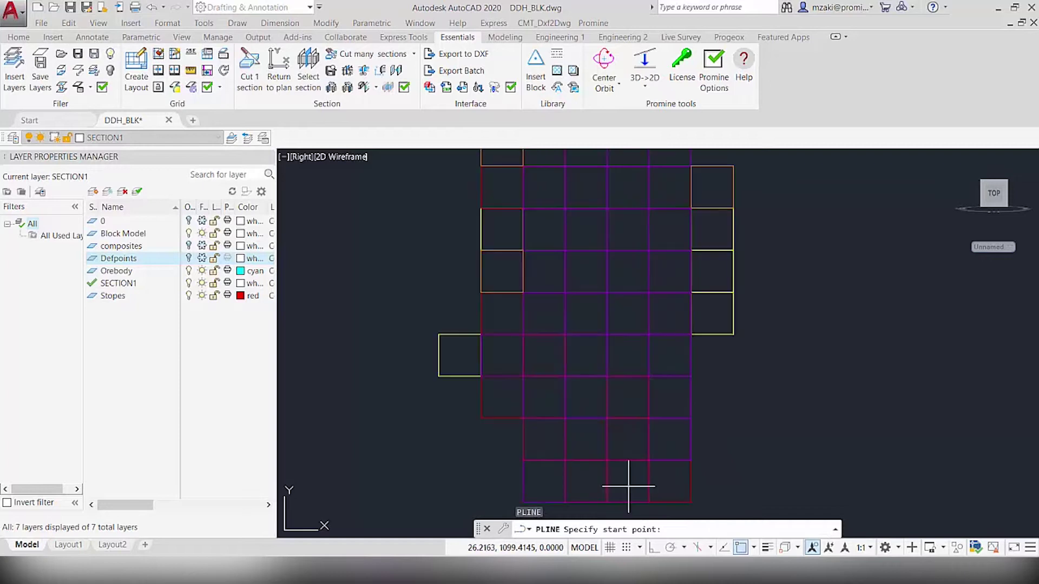
pyautogui.click(628, 486)
pyautogui.click(583, 481)
pyautogui.scroll(4, 515, 422)
pyautogui.scroll(-2, 503, 364)
pyautogui.scroll(-3, 503, 362)
pyautogui.moveTo(503, 363); pyautogui.dragTo(524, 460, button='middle')
pyautogui.click(521, 394)
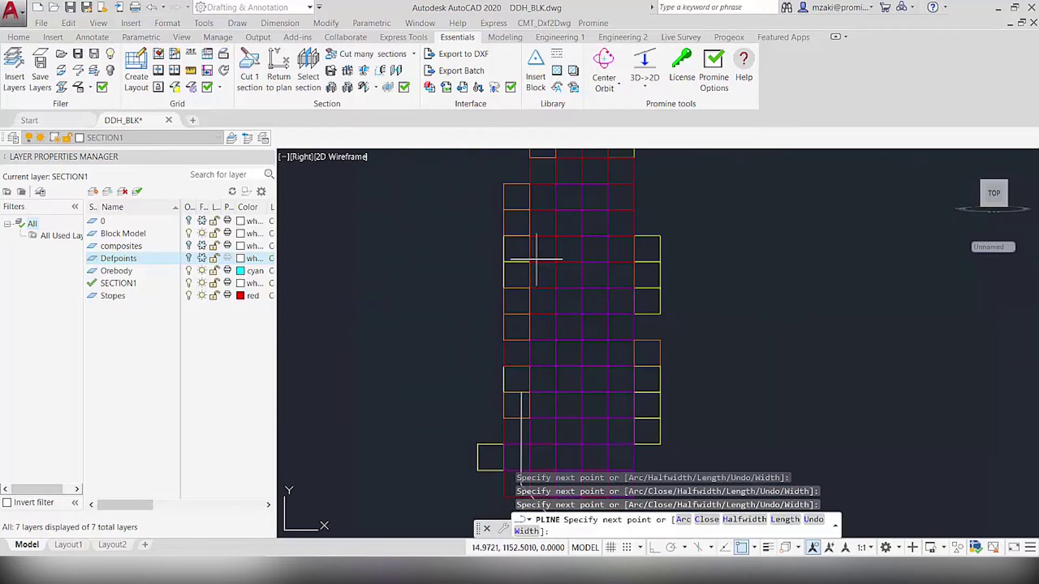
pyautogui.click(515, 241)
# Add the top vertex, close the ore outline with C, and return to plan view.
pyautogui.scroll(-2, 532, 226)
pyautogui.moveTo(532, 225); pyautogui.dragTo(537, 369, button='middle')
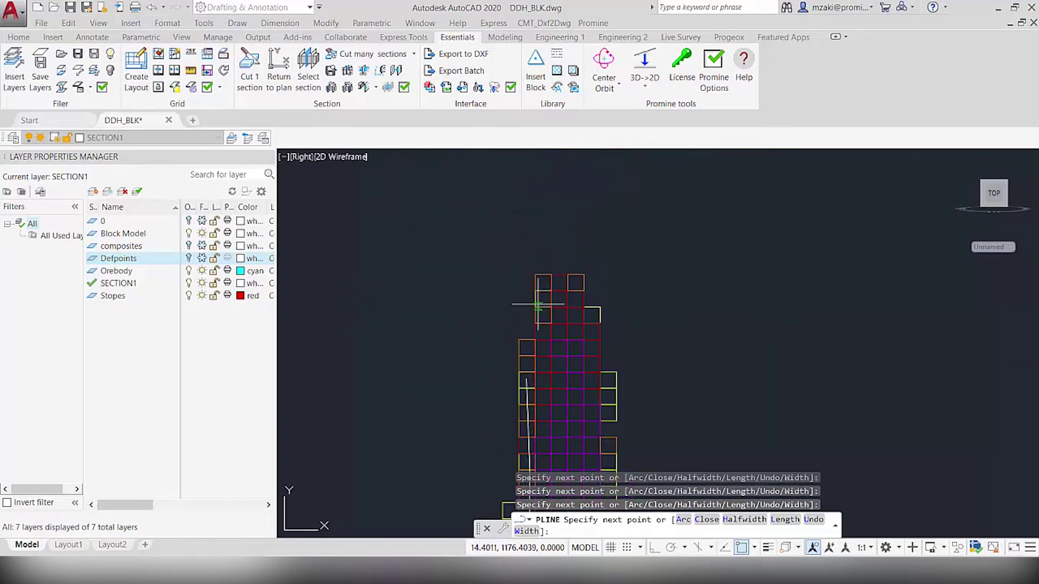
pyautogui.click(569, 281)
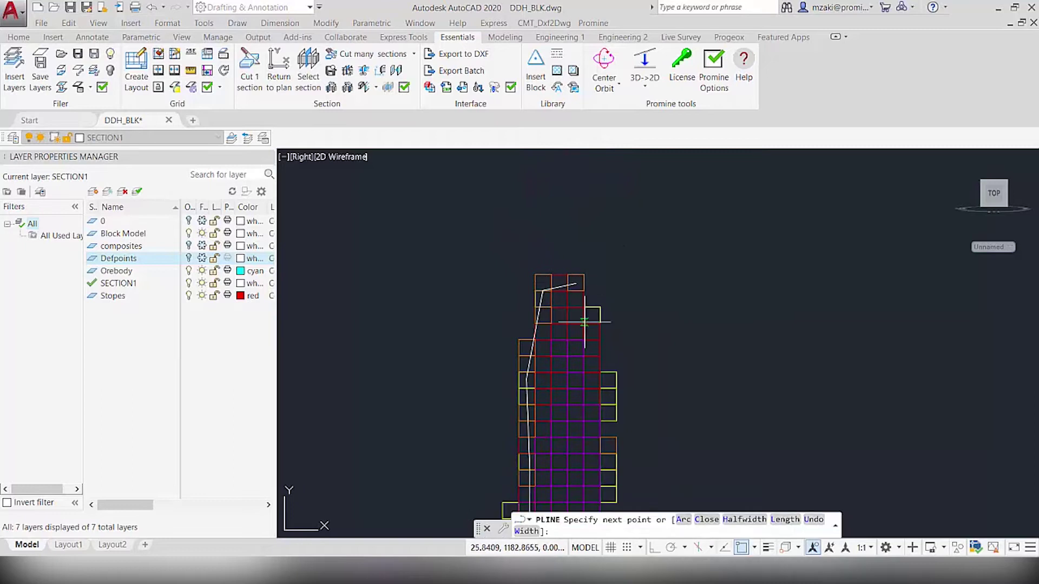
pyautogui.moveTo(607, 415); pyautogui.dragTo(589, 262, button='middle')
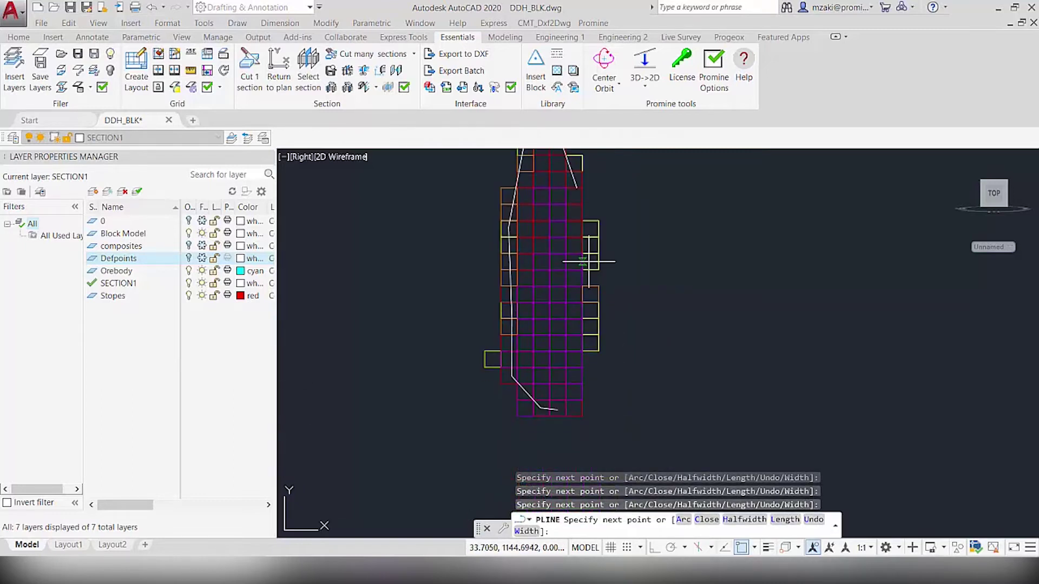
pyautogui.scroll(5, 575, 292)
pyautogui.moveTo(580, 352); pyautogui.dragTo(582, 275, button='middle')
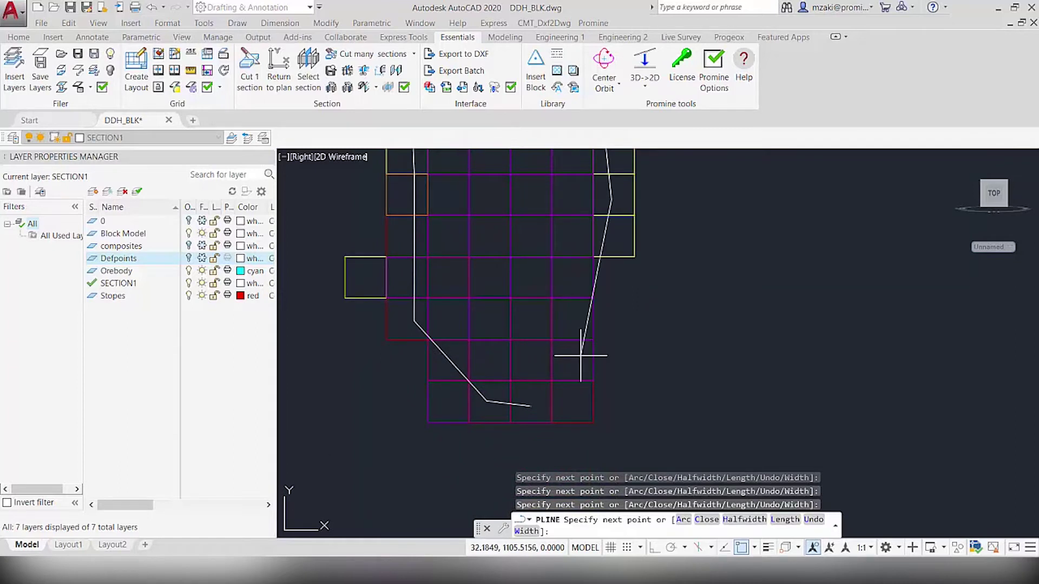
pyautogui.write('c')
pyautogui.press('Return')
pyautogui.scroll(-6, 607, 320)
pyautogui.moveTo(607, 287)
pyautogui.mouseDown(button='middle')
pyautogui.moveTo(627, 364)
pyautogui.moveTo(676, 365)
pyautogui.mouseUp(button='middle')
pyautogui.scroll(2, 626, 364)
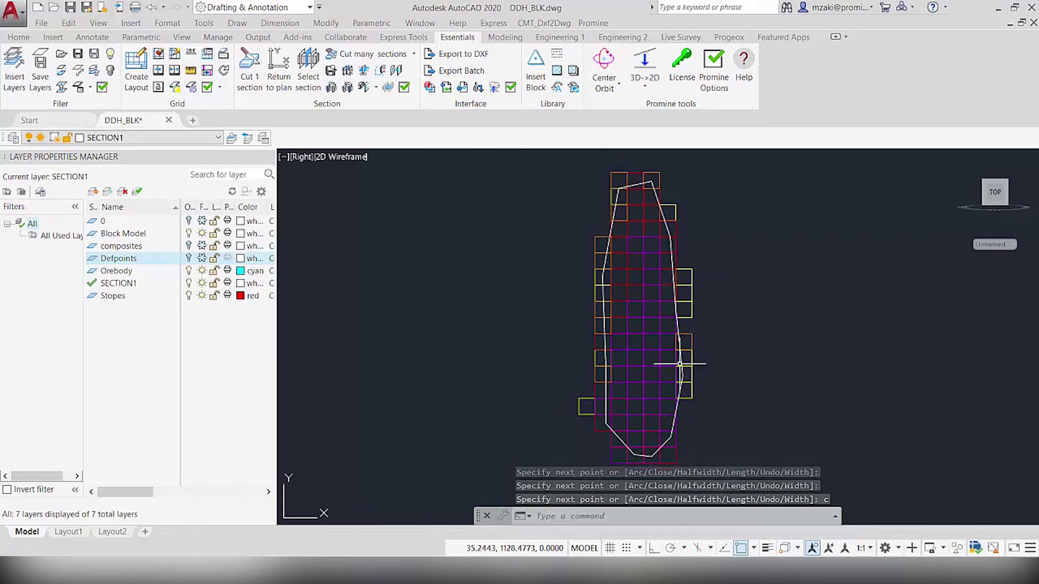
pyautogui.click(278, 65)
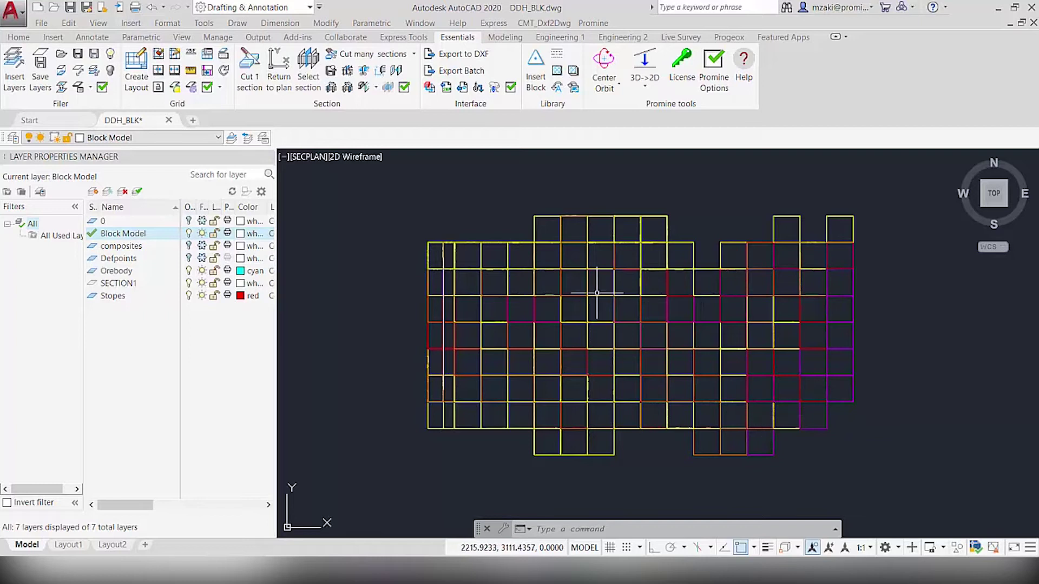
# Cut SECTION2 from a new origin on the grid with its own azimuth and display it.
pyautogui.click(238, 86)
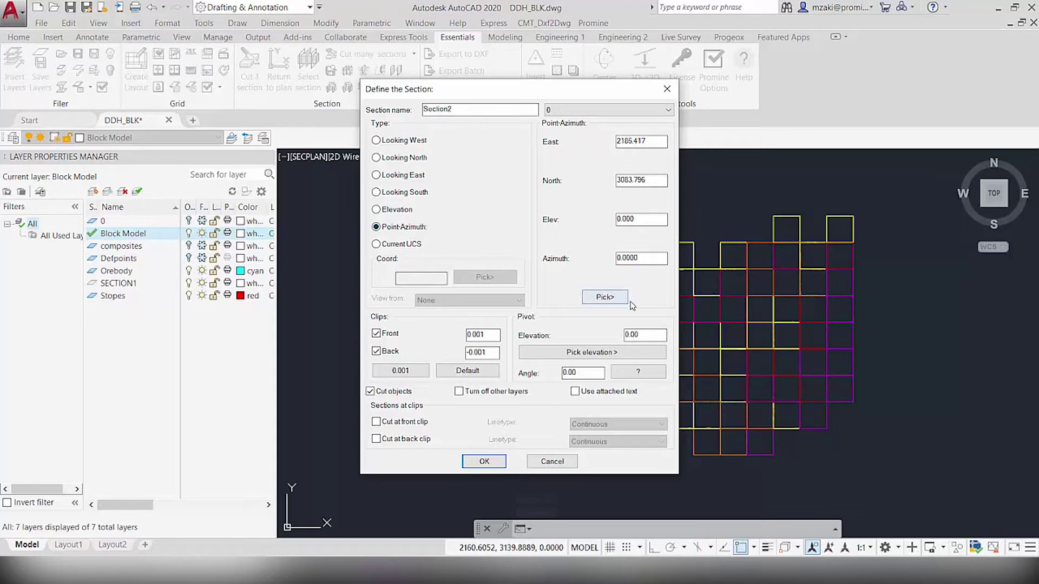
pyautogui.click(605, 296)
pyautogui.click(816, 375)
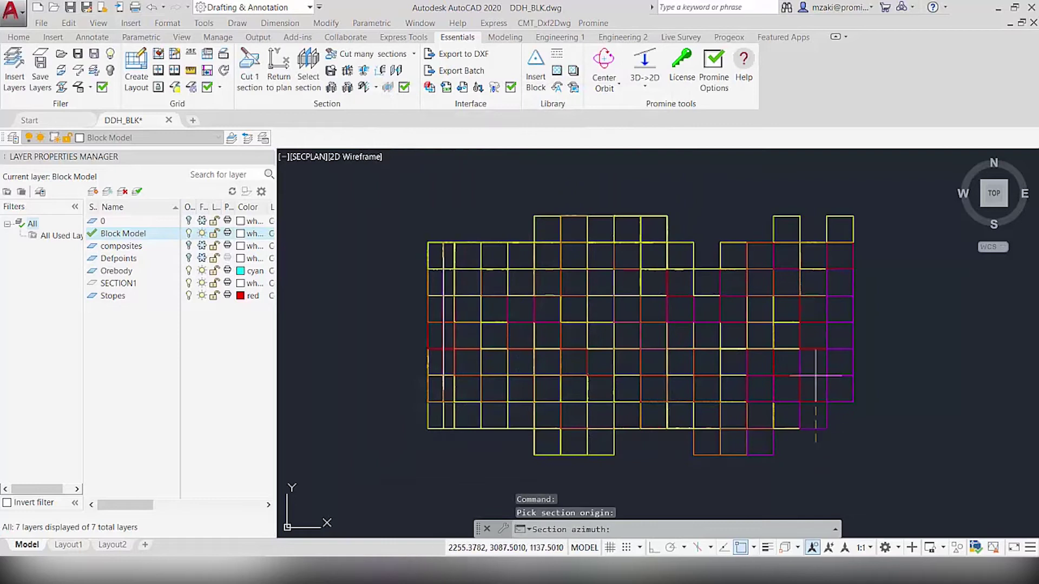
pyautogui.click(816, 215)
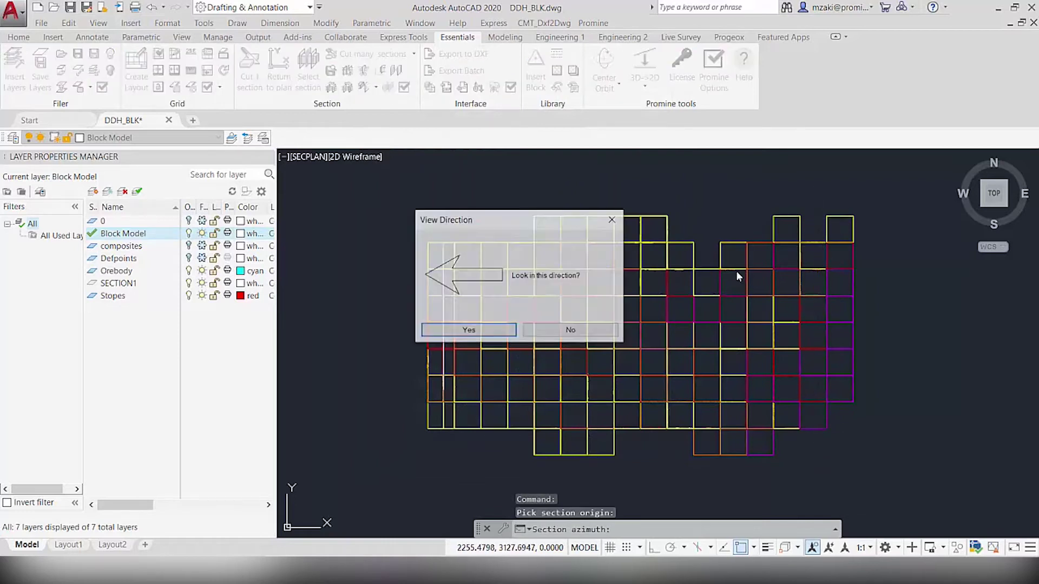
pyautogui.click(477, 330)
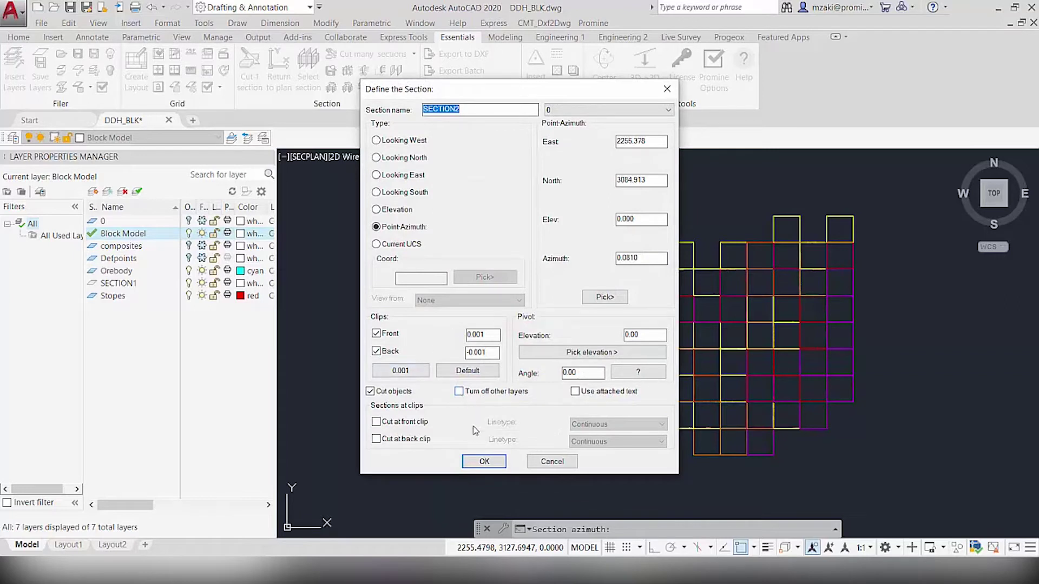
pyautogui.click(483, 462)
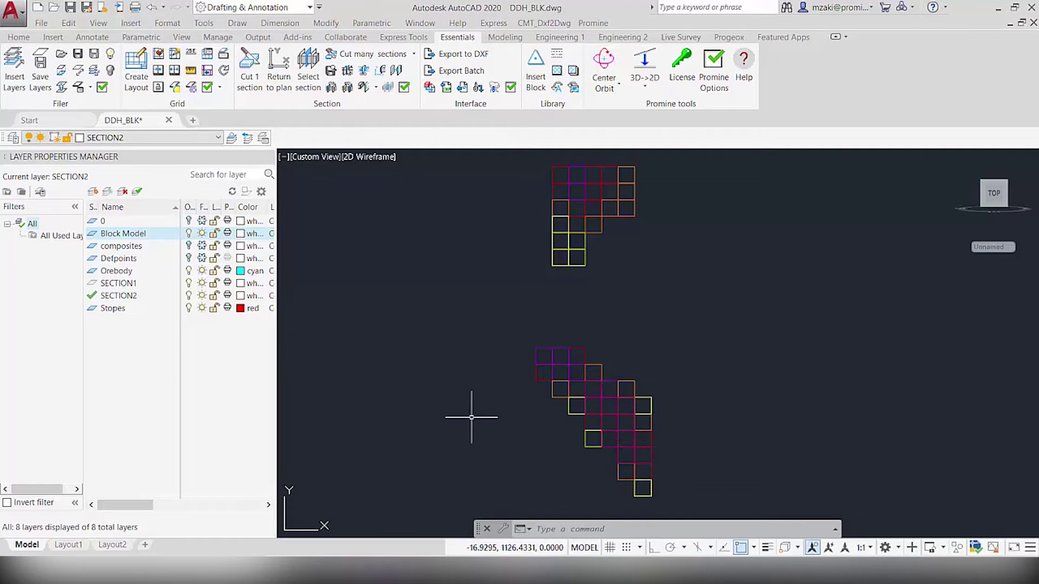
# Start a PL polyline on SECTION2 and trace it up through the lower ore blocks.
pyautogui.write('pl')
pyautogui.press('Return')
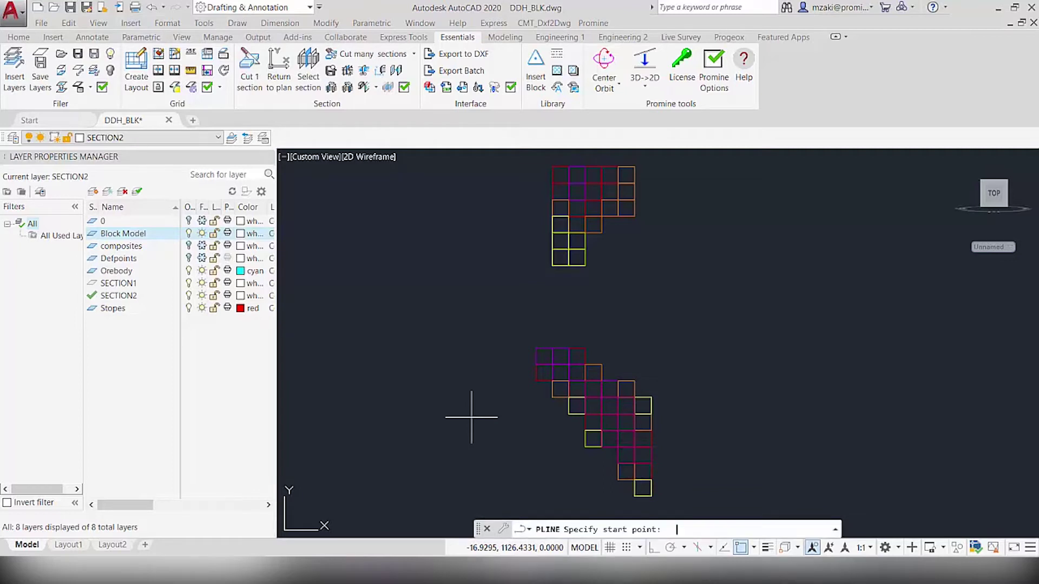
pyautogui.click(643, 489)
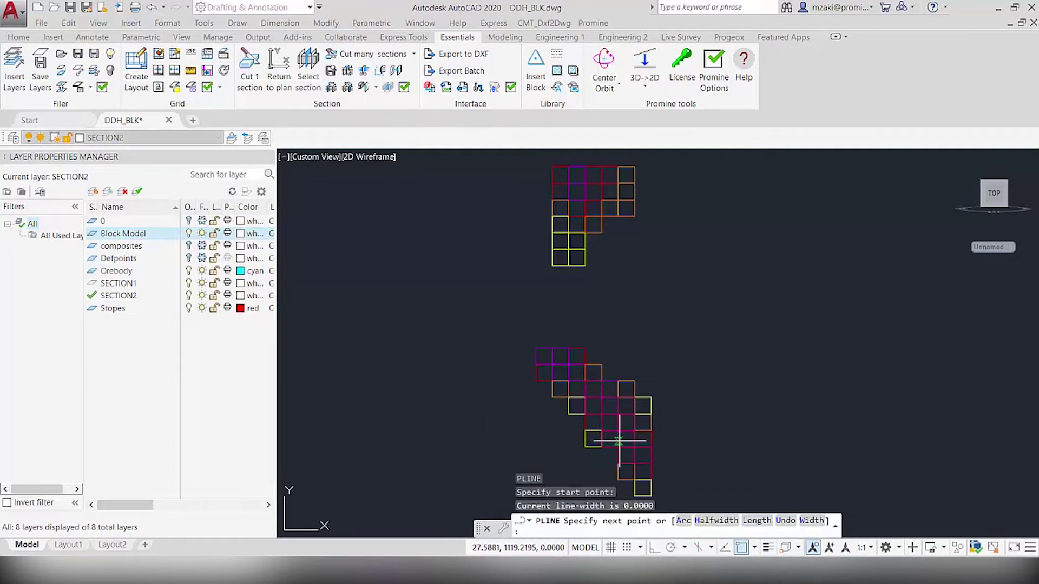
pyautogui.click(619, 441)
pyautogui.click(586, 422)
pyautogui.click(552, 350)
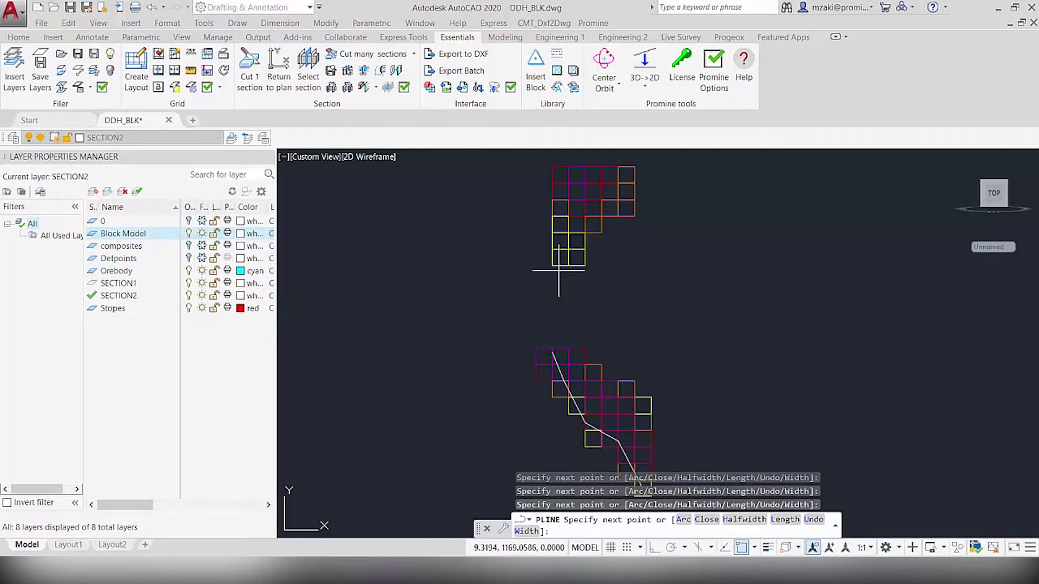
# Trace the top and right edges of the ore blocks and close the outline with C.
pyautogui.moveTo(563, 178); pyautogui.dragTo(564, 232, button='middle')
pyautogui.click(566, 223)
pyautogui.click(636, 227)
pyautogui.click(644, 301)
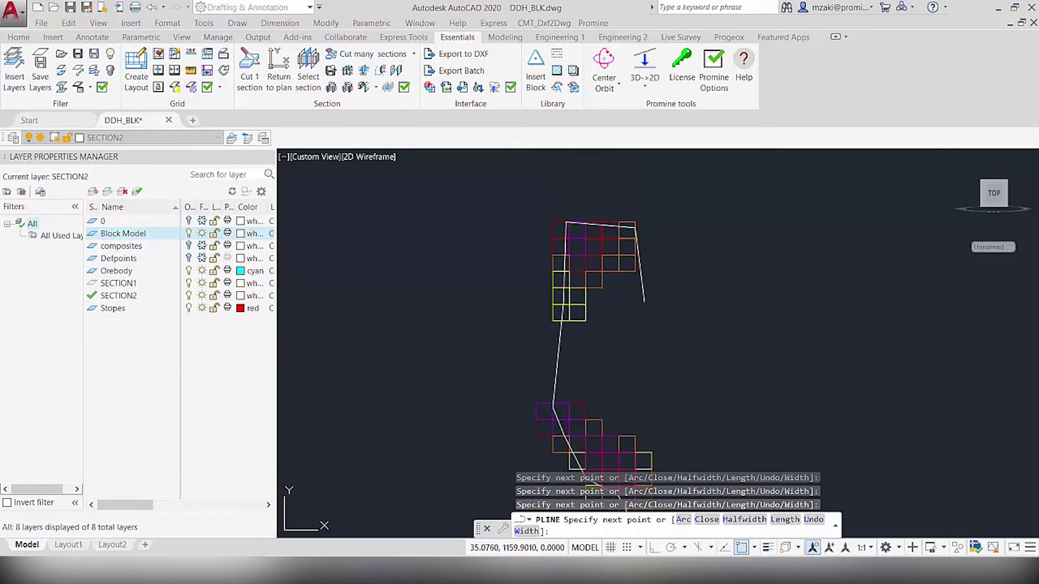
pyautogui.moveTo(648, 372); pyautogui.dragTo(629, 288, button='middle')
pyautogui.click(634, 423)
pyautogui.moveTo(633, 397); pyautogui.dragTo(633, 332, button='middle')
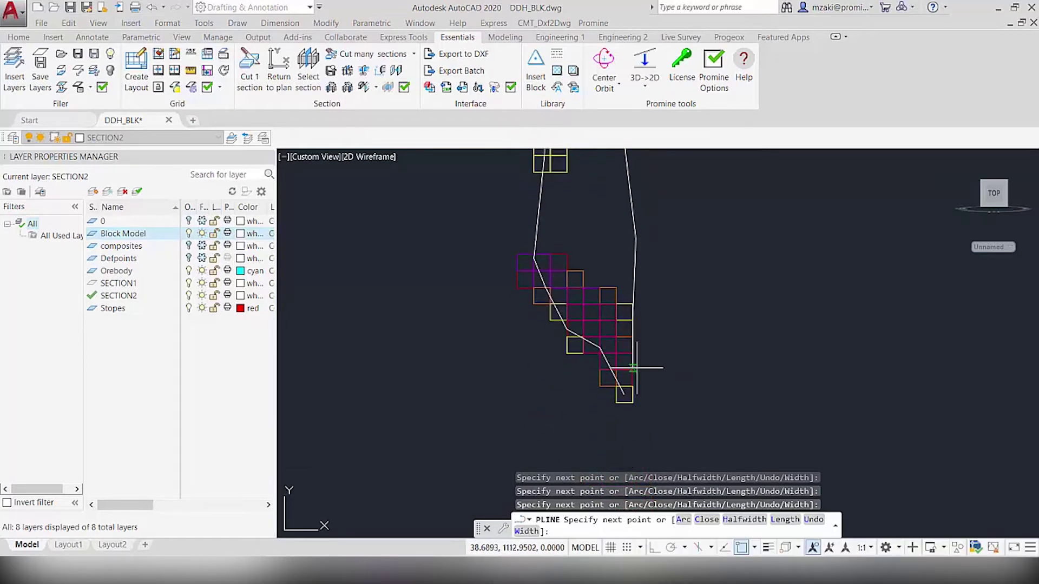
pyautogui.write('c')
pyautogui.press('Return')
pyautogui.scroll(-2, 661, 359)
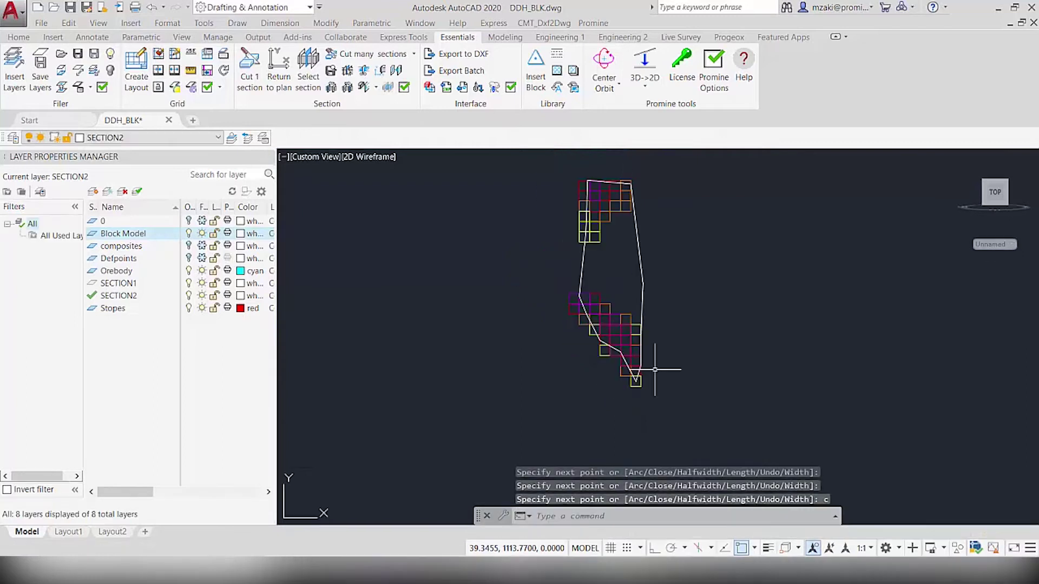
pyautogui.scroll(2, 656, 382)
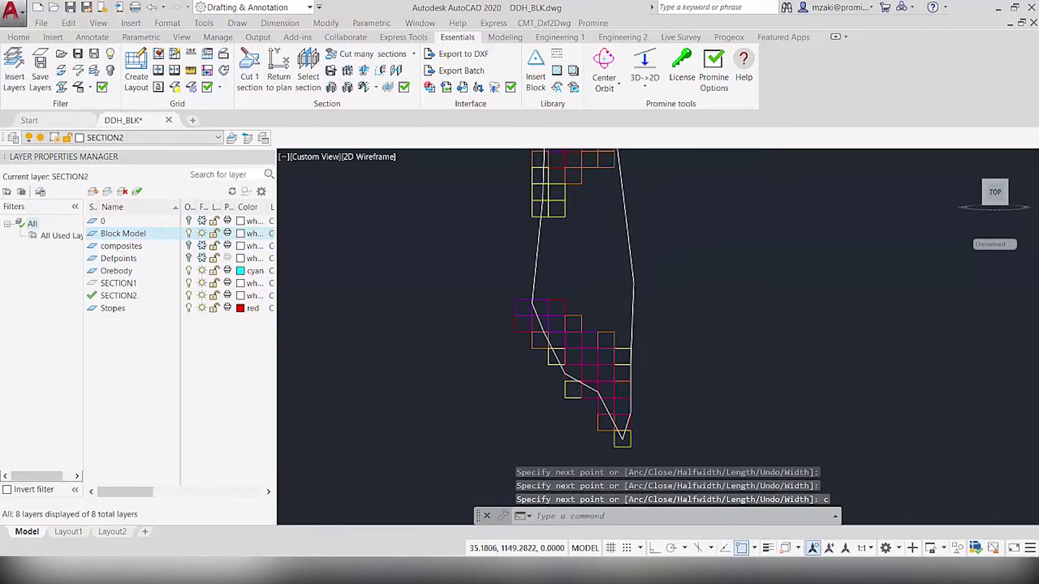
pyautogui.scroll(-2, 644, 419)
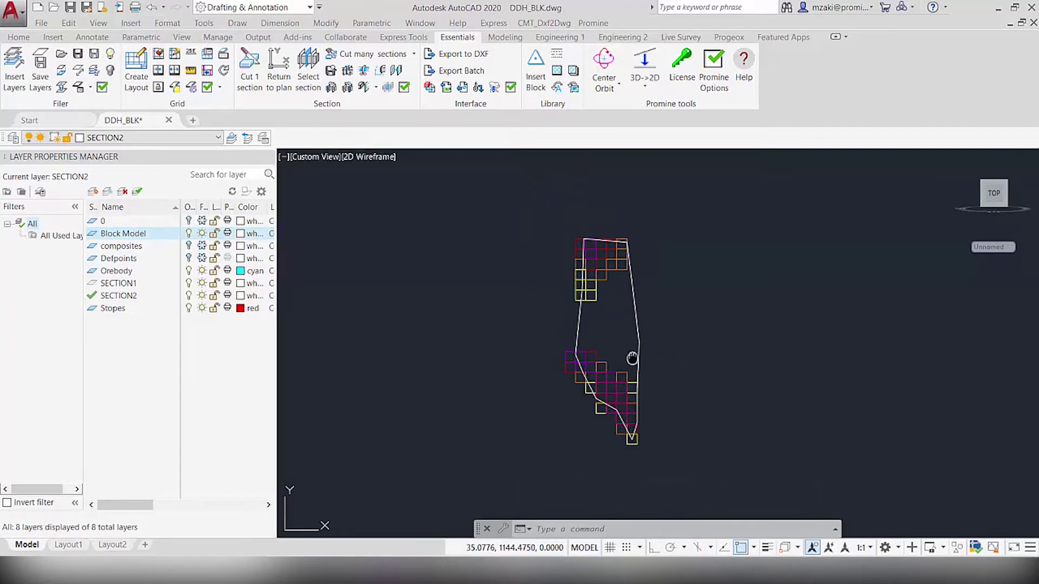
pyautogui.moveTo(631, 355); pyautogui.dragTo(669, 352, button='middle')
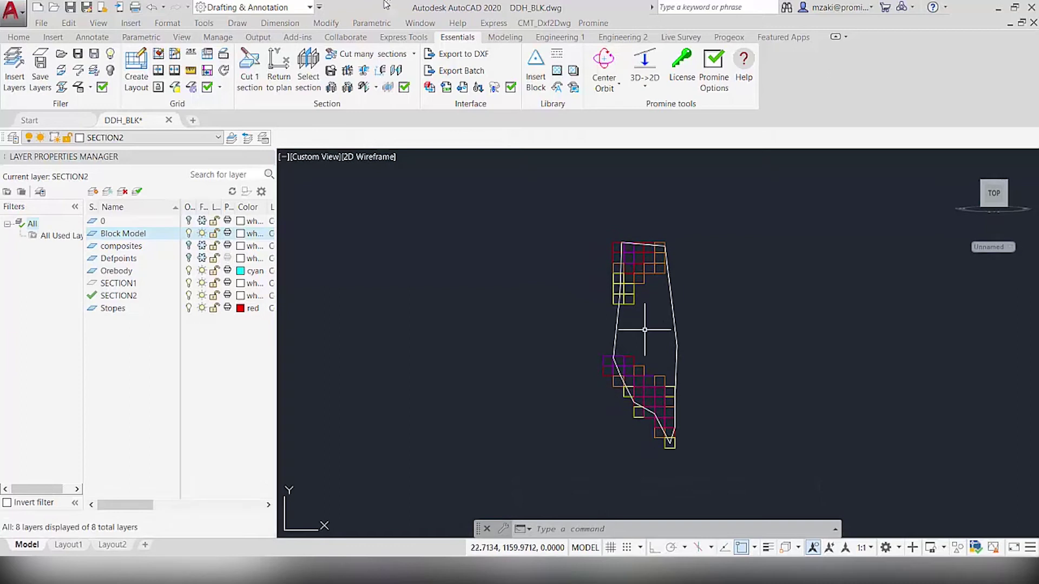
# Make SECTION1 the current layer and switch off the Block Model layer.
pyautogui.click(279, 67)
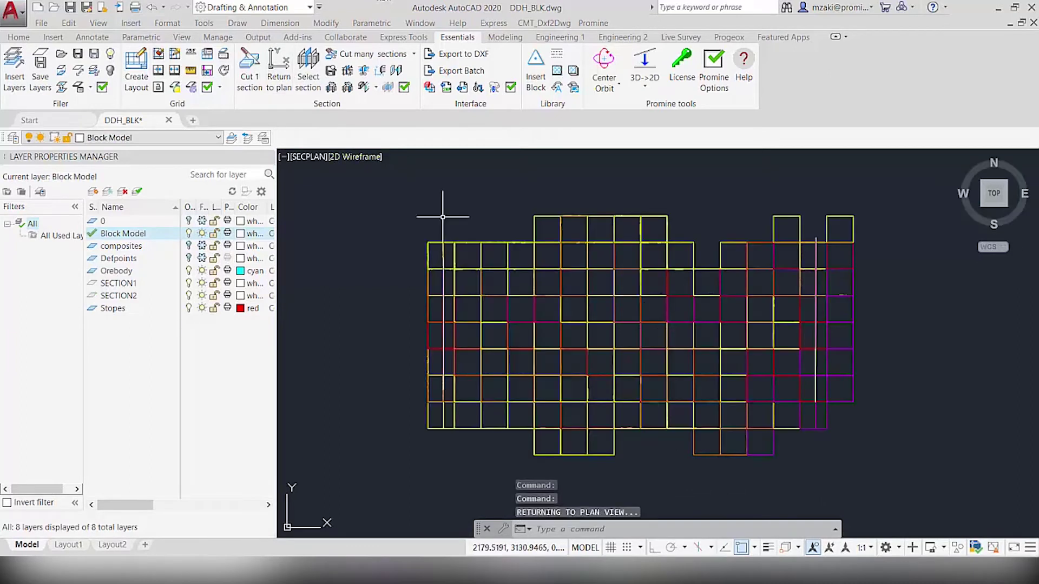
pyautogui.click(141, 283)
pyautogui.click(143, 298)
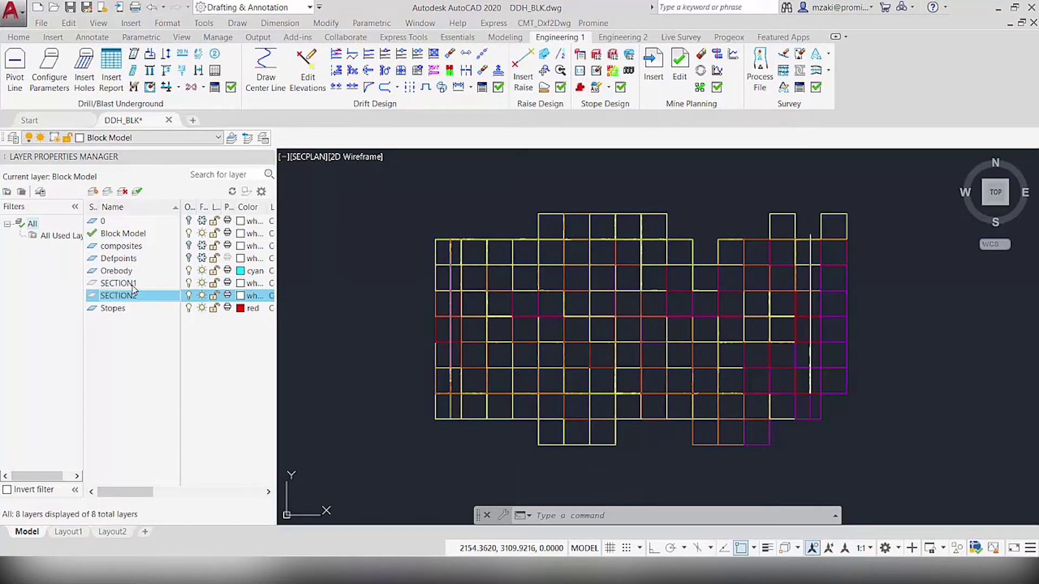
pyautogui.doubleClick(132, 285)
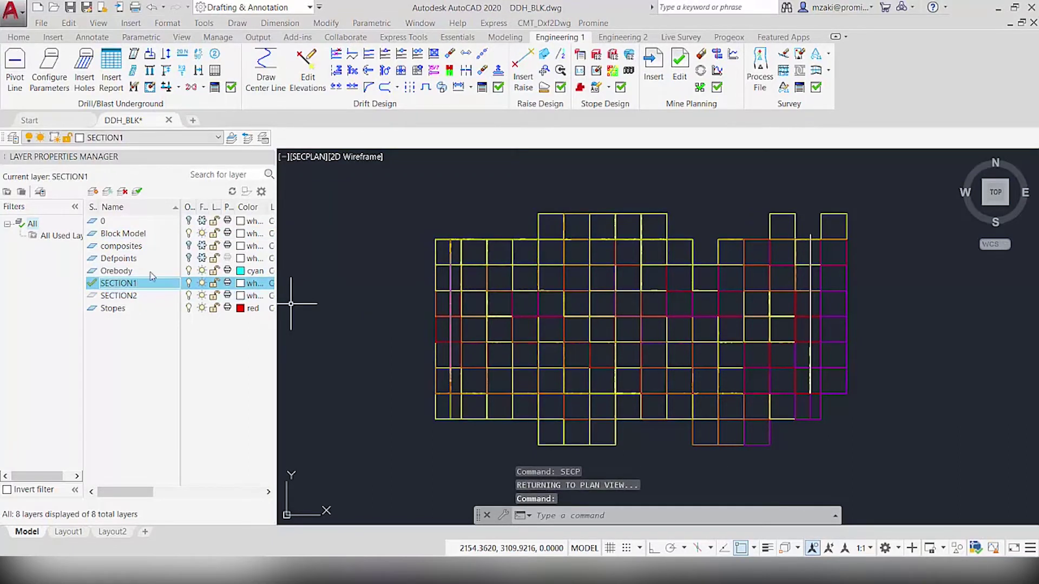
pyautogui.click(189, 233)
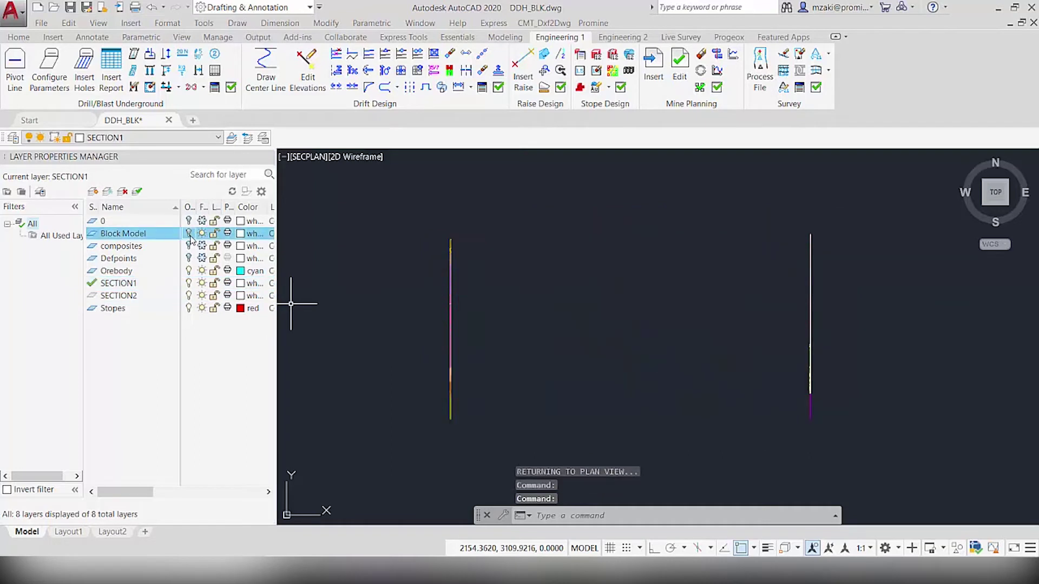
# Orbit into a 3D view showing both section outlines together.
pyautogui.keyDown('shift'); pyautogui.moveTo(566, 362); pyautogui.dragTo(494, 297, button='middle'); pyautogui.keyUp('shift')
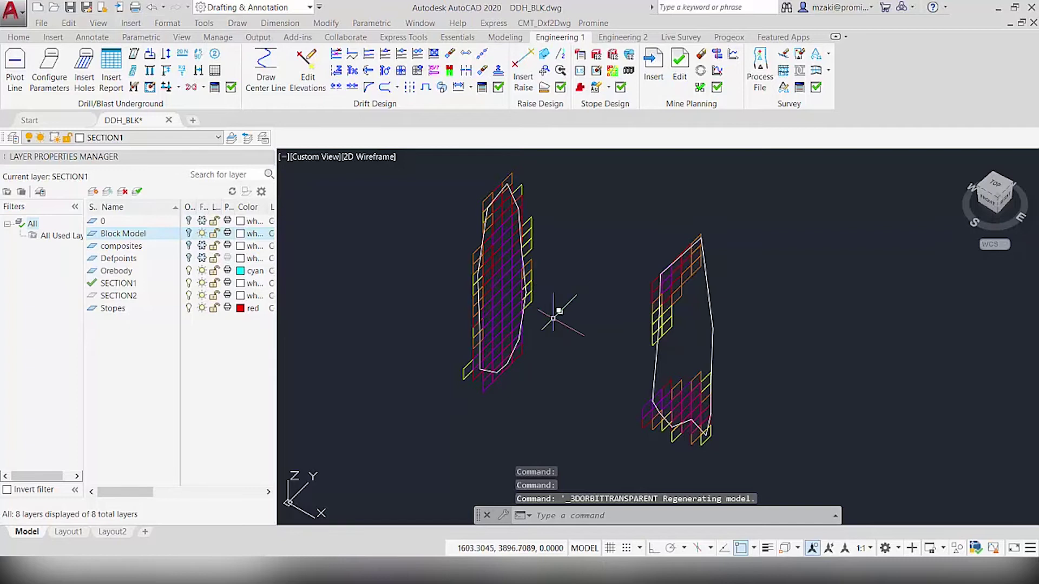
pyautogui.moveTo(557, 314); pyautogui.dragTo(591, 317, button='middle')
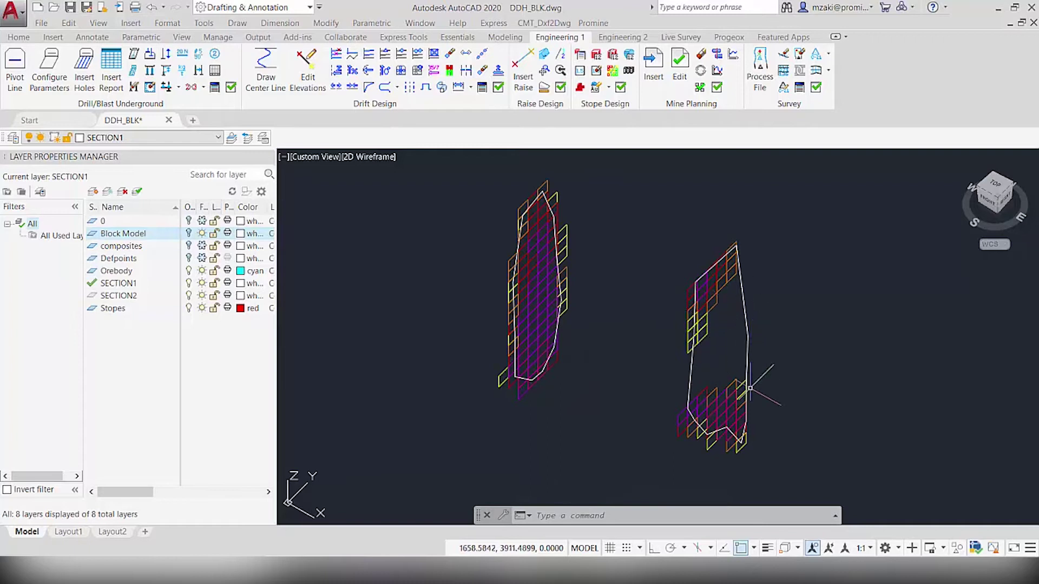
pyautogui.click(504, 37)
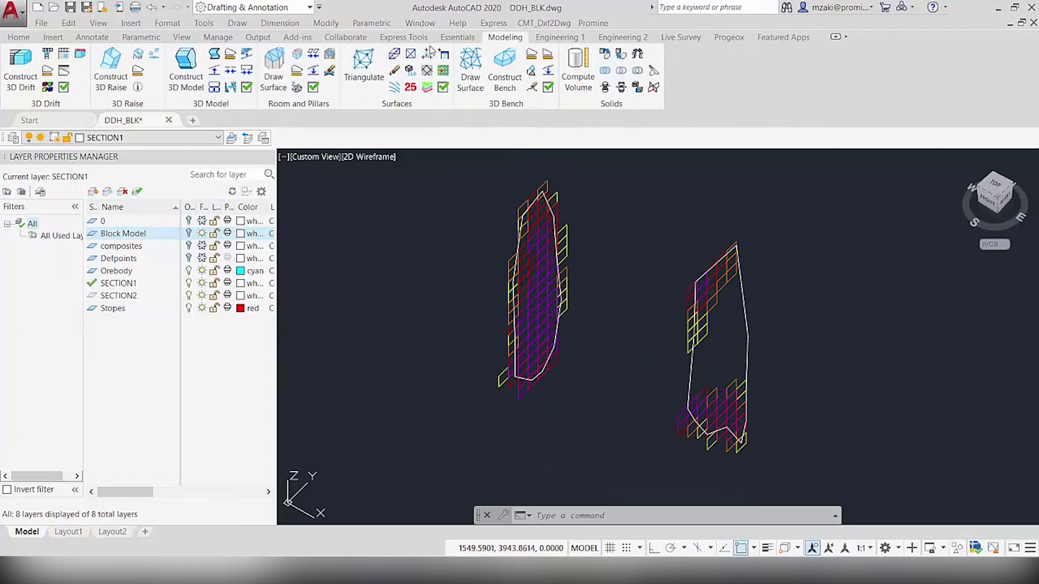
# Construct a 3D orebody on the OREBODY layer automatically from the two section polylines.
pyautogui.click(185, 67)
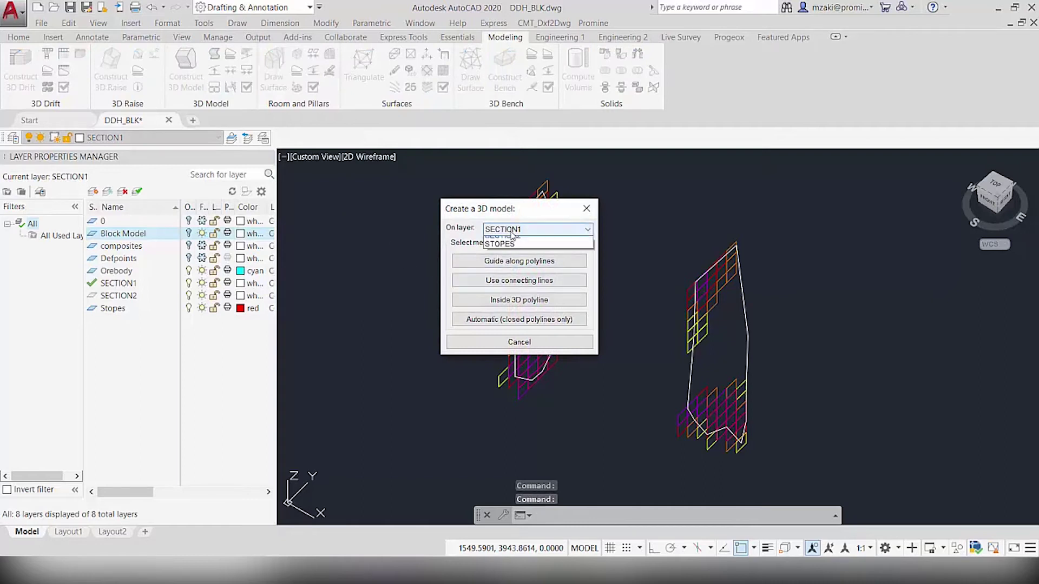
pyautogui.click(512, 230)
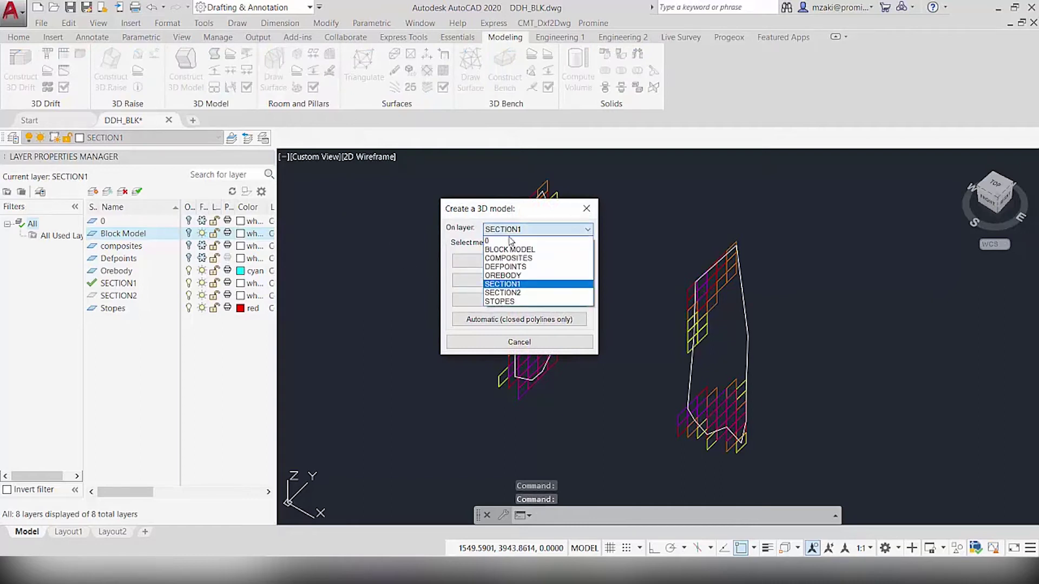
pyautogui.click(512, 275)
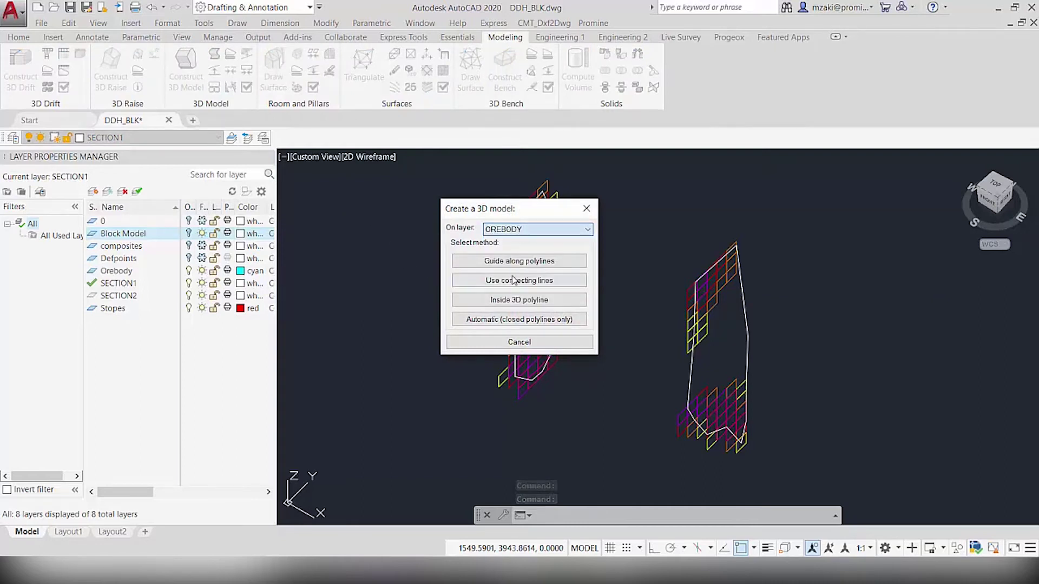
pyautogui.click(515, 322)
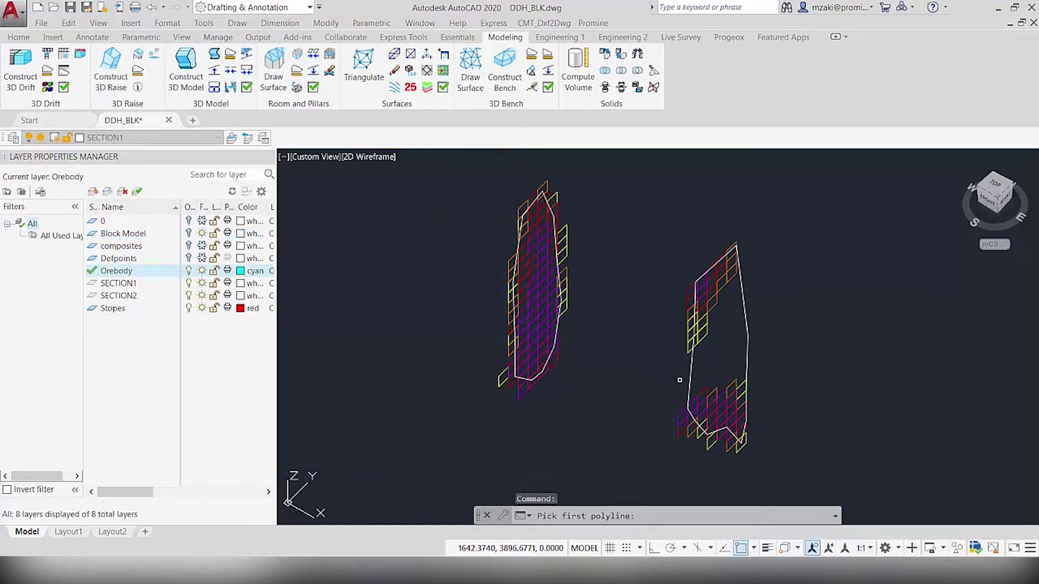
pyautogui.click(690, 382)
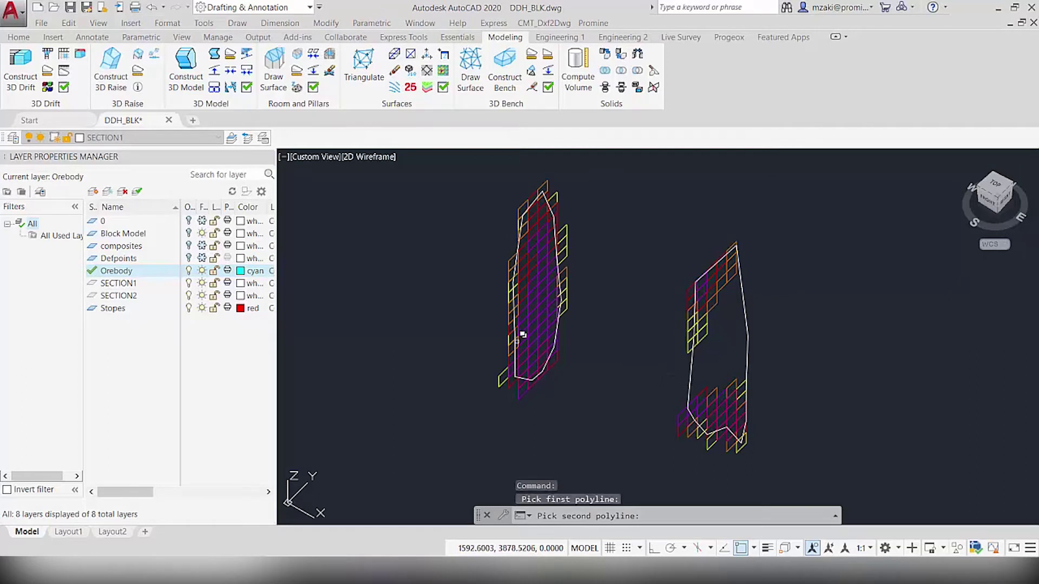
pyautogui.click(520, 335)
pyautogui.click(563, 393)
pyautogui.press('Escape')
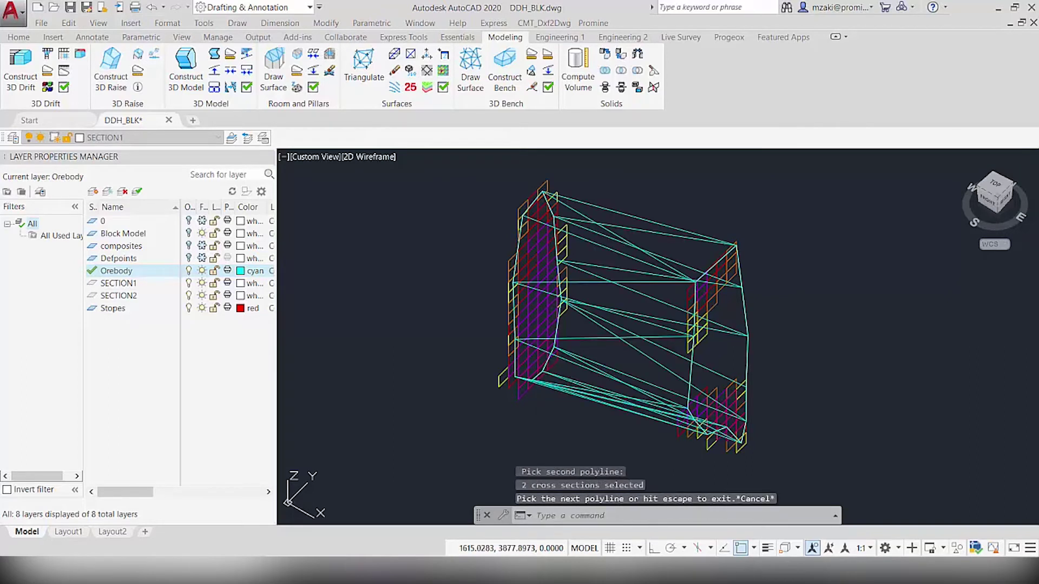
# Turn the Block Model layer back on and switch the visual style to Realistic.
pyautogui.keyDown('shift'); pyautogui.moveTo(606, 380); pyautogui.dragTo(519, 335, button='middle'); pyautogui.keyUp('shift')
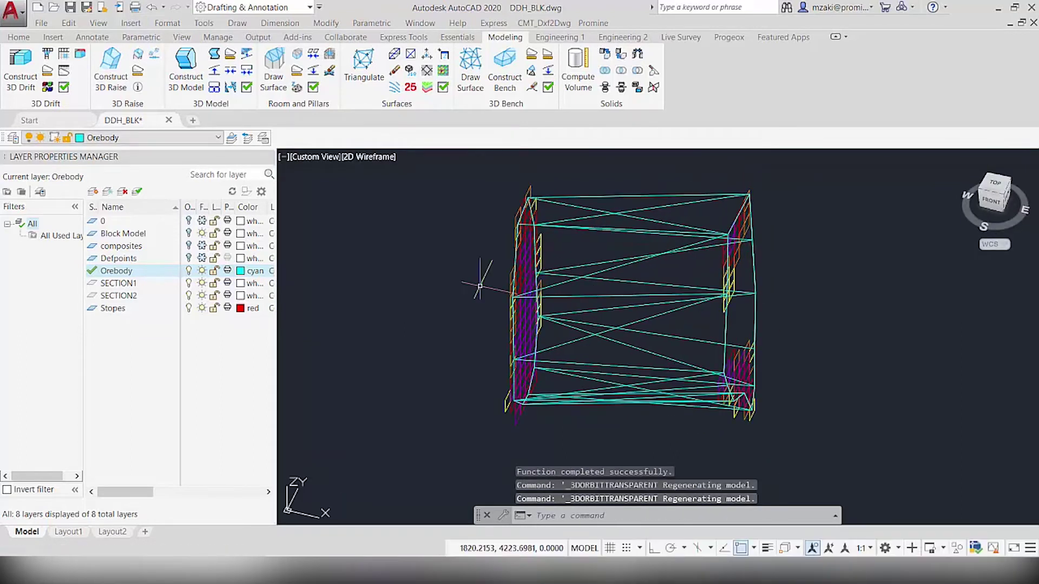
pyautogui.click(188, 233)
pyautogui.click(361, 158)
pyautogui.click(394, 226)
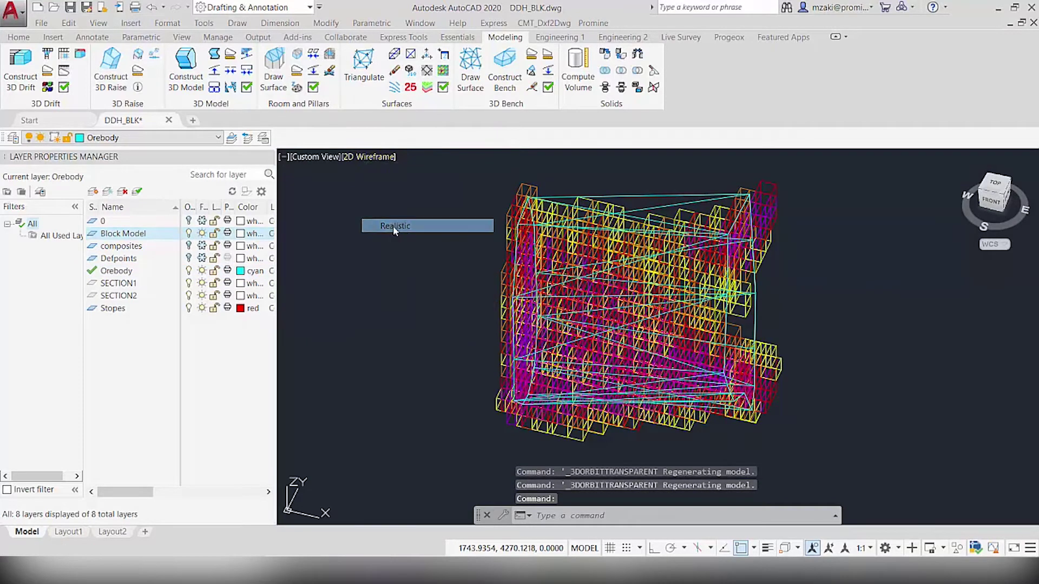
pyautogui.keyDown('shift'); pyautogui.moveTo(609, 306); pyautogui.dragTo(542, 258, button='middle'); pyautogui.keyUp('shift')
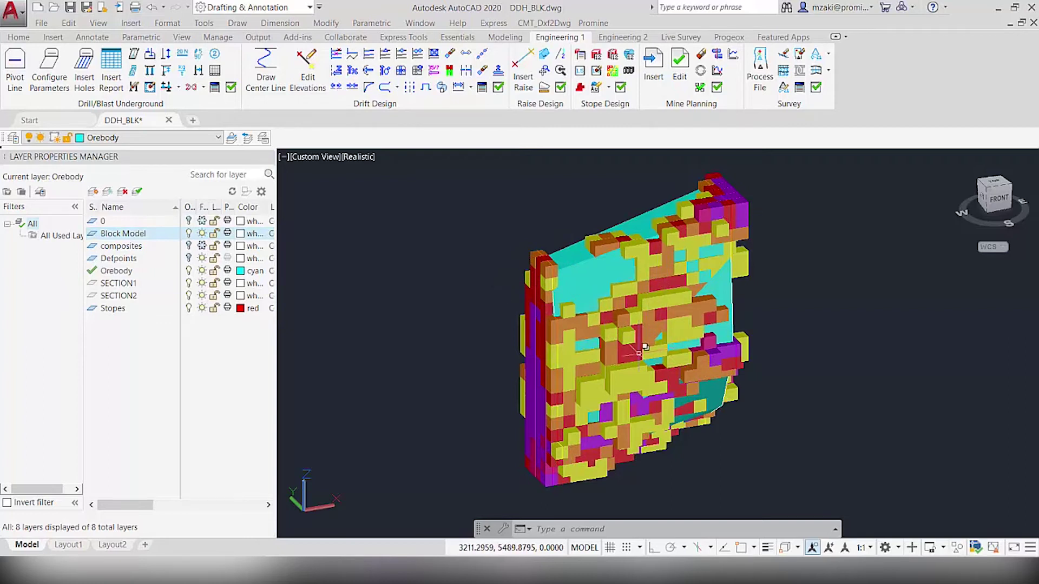
# Orbit and zoom around the shaded grade blocks to inspect the cyan orebody from several angles.
pyautogui.keyDown('shift'); pyautogui.moveTo(636, 367); pyautogui.dragTo(539, 341, button='middle'); pyautogui.keyUp('shift')
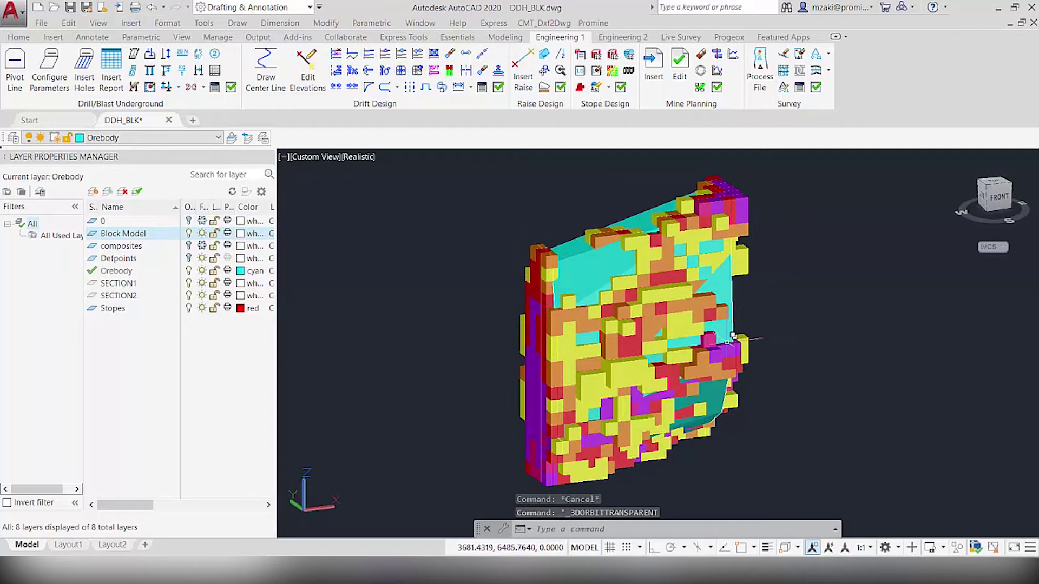
pyautogui.keyDown('shift'); pyautogui.moveTo(709, 299); pyautogui.dragTo(758, 319, button='middle'); pyautogui.keyUp('shift')
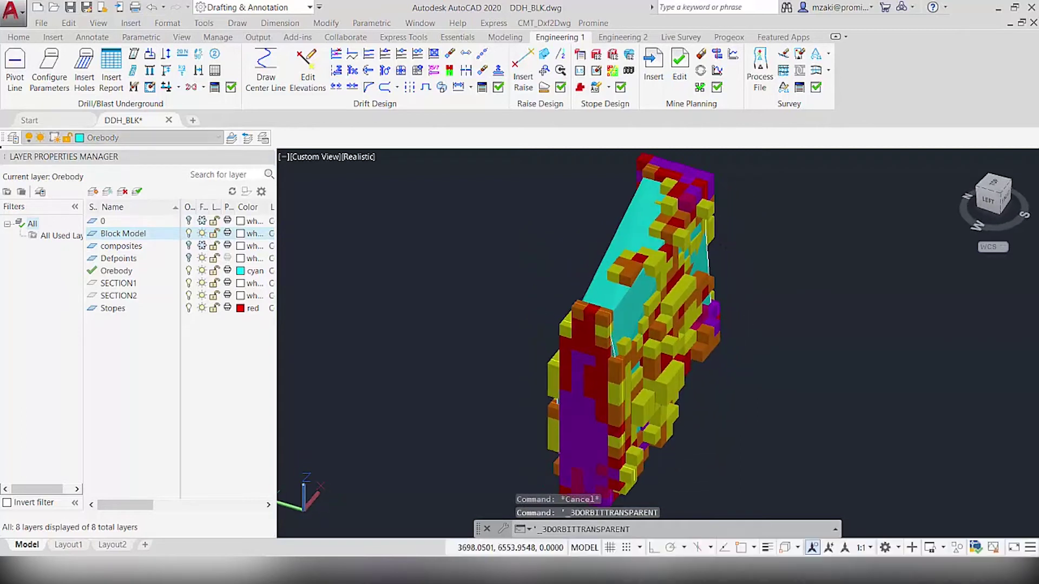
pyautogui.scroll(5, 657, 266)
pyautogui.scroll(5, 657, 265)
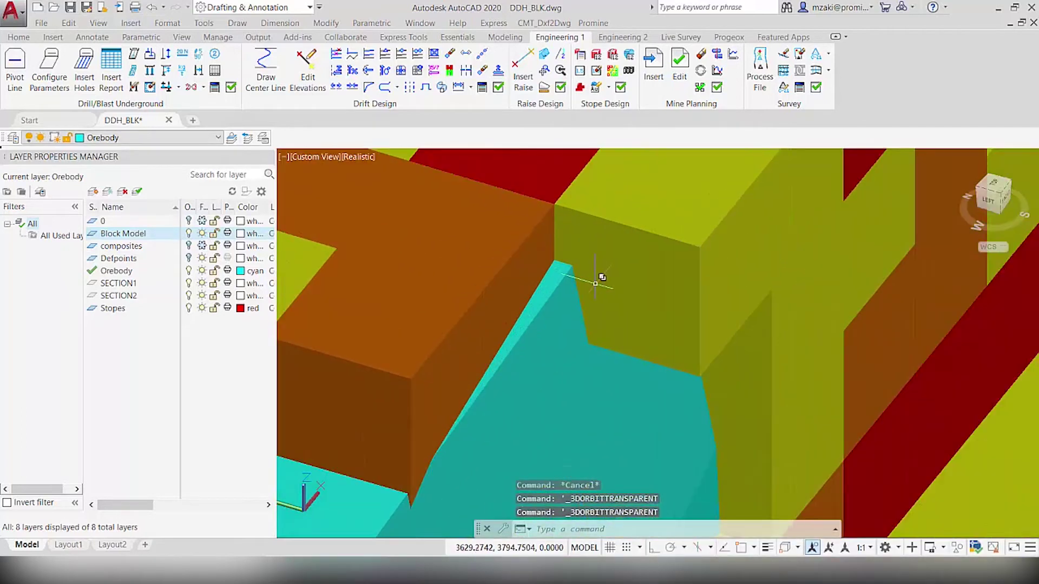
pyautogui.moveTo(594, 269); pyautogui.dragTo(719, 302, button='middle')
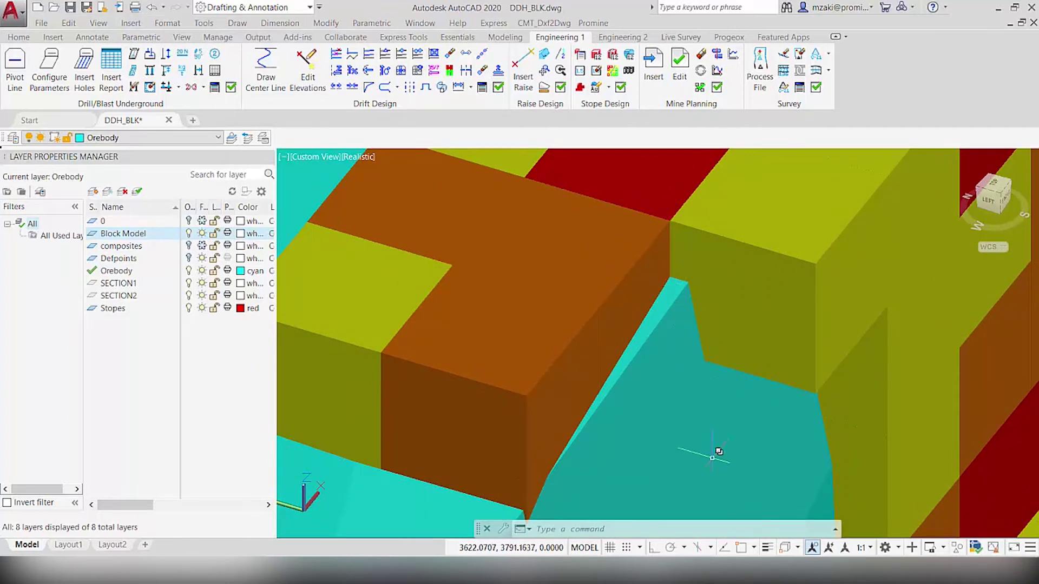
pyautogui.scroll(-3, 700, 452)
pyautogui.keyDown('shift'); pyautogui.moveTo(599, 429); pyautogui.dragTo(635, 355, button='middle'); pyautogui.keyUp('shift')
pyautogui.scroll(-3, 635, 355)
pyautogui.keyDown('shift'); pyautogui.moveTo(660, 410); pyautogui.dragTo(684, 366, button='middle'); pyautogui.keyUp('shift')
pyautogui.scroll(5, 684, 366)
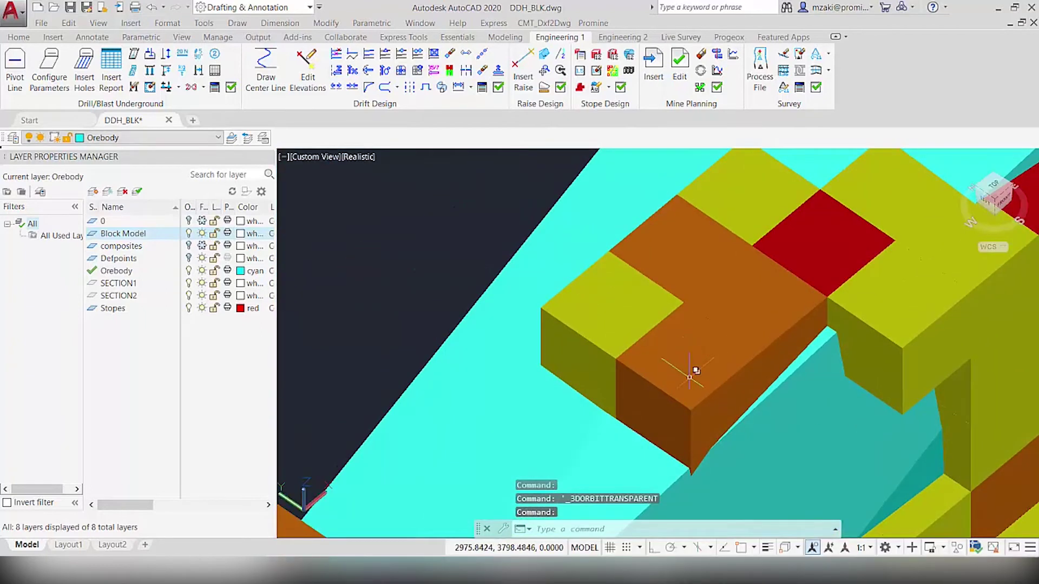
pyautogui.scroll(-2, 653, 344)
pyautogui.keyDown('shift'); pyautogui.moveTo(654, 308); pyautogui.dragTo(807, 388, button='middle'); pyautogui.keyUp('shift')
pyautogui.scroll(1, 833, 407)
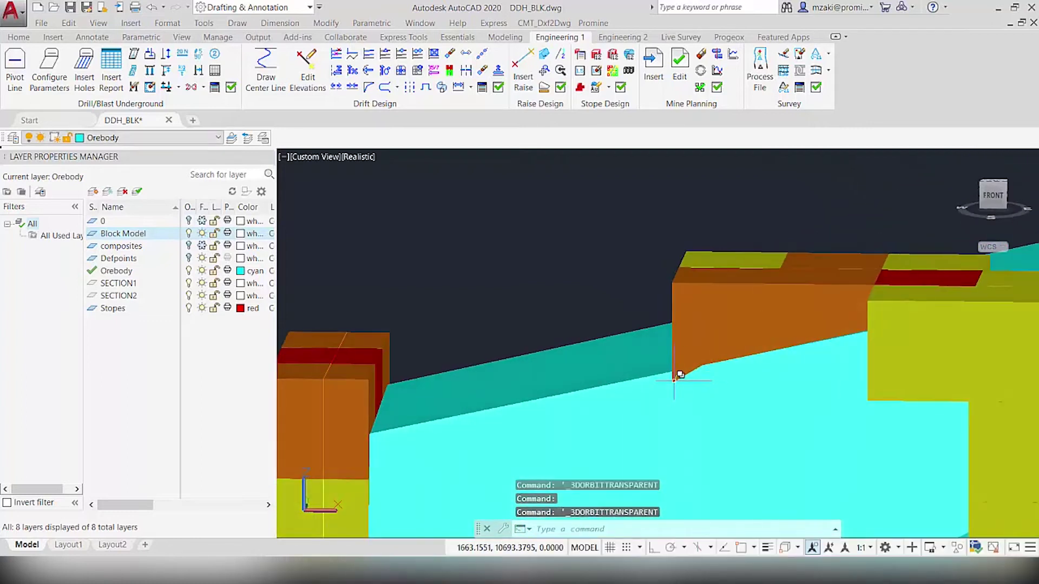
pyautogui.scroll(5, 678, 381)
pyautogui.scroll(-3, 678, 380)
pyautogui.keyDown('shift'); pyautogui.moveTo(678, 380); pyautogui.dragTo(614, 395, button='middle'); pyautogui.keyUp('shift')
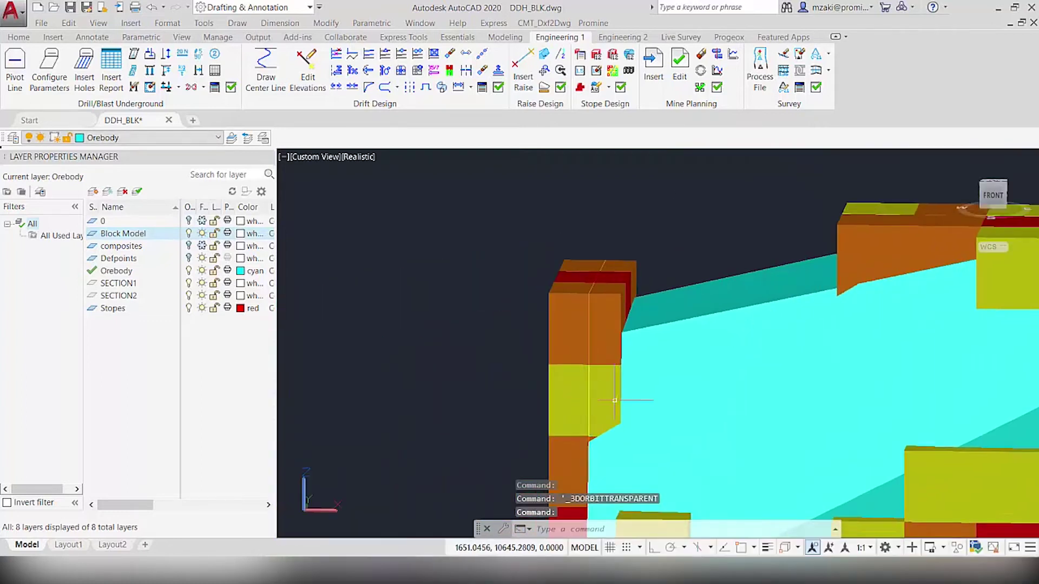
pyautogui.scroll(3, 551, 461)
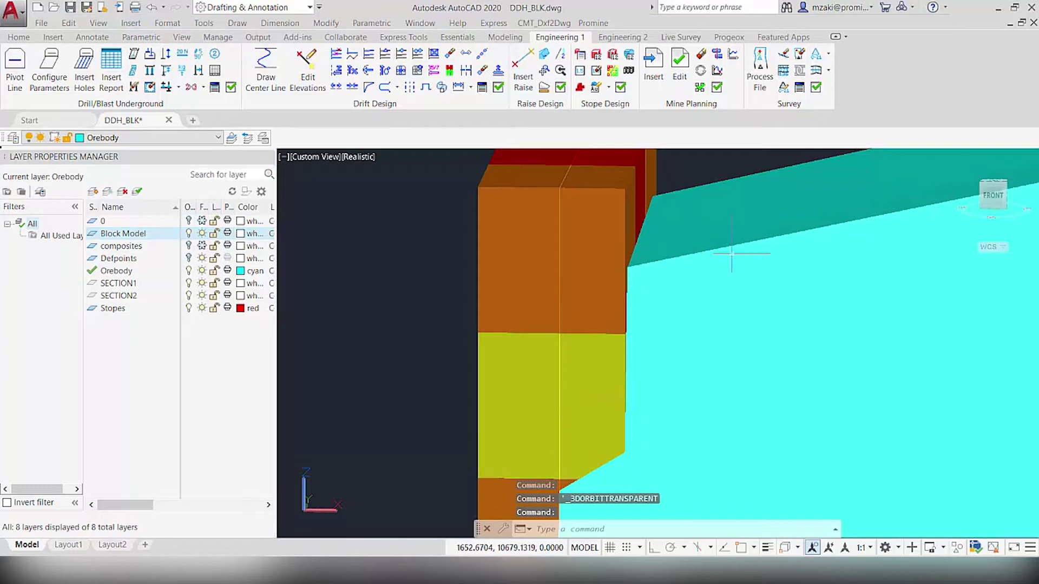
pyautogui.scroll(-4, 623, 298)
pyautogui.keyDown('shift'); pyautogui.moveTo(683, 325); pyautogui.dragTo(706, 324, button='middle'); pyautogui.keyUp('shift')
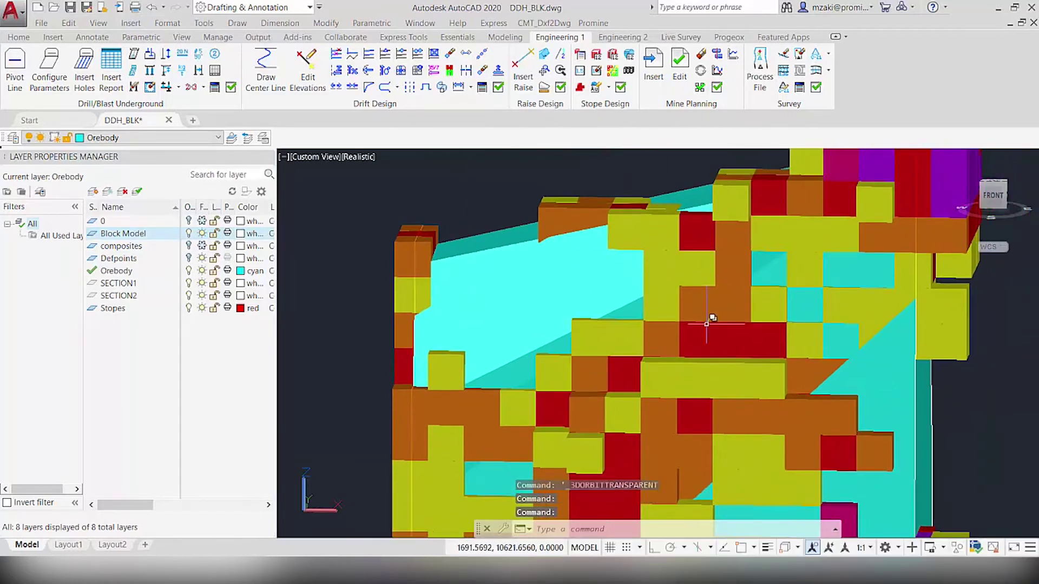
pyautogui.keyDown('shift'); pyautogui.moveTo(905, 371); pyautogui.dragTo(879, 332, button='middle'); pyautogui.keyUp('shift')
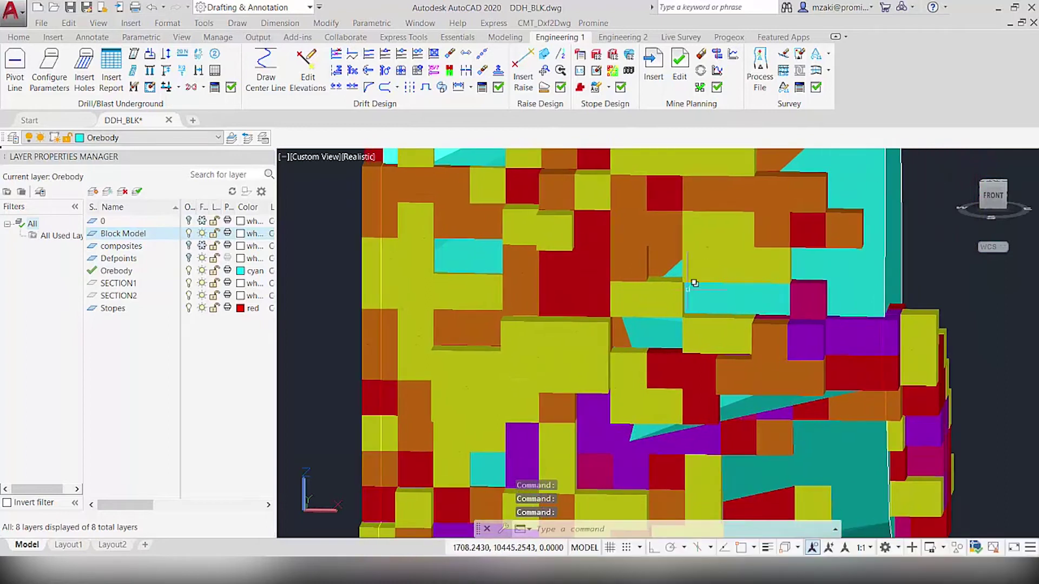
pyautogui.scroll(-5, 694, 283)
pyautogui.keyDown('shift'); pyautogui.moveTo(694, 283); pyautogui.dragTo(854, 341, button='middle'); pyautogui.keyUp('shift')
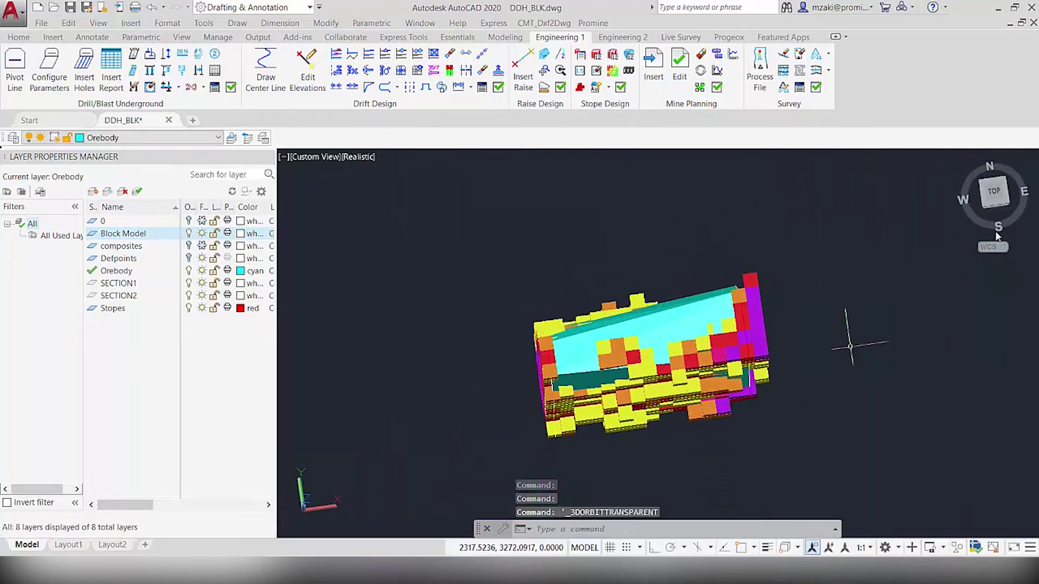
# Switch to the TOP view and open the Compute Model settings.
pyautogui.click(980, 199)
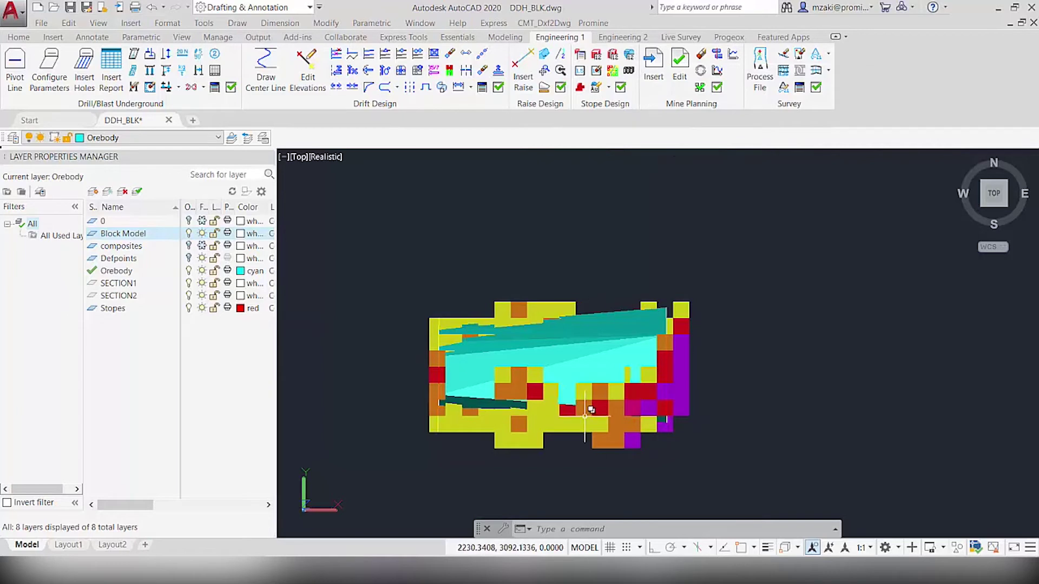
pyautogui.click(630, 55)
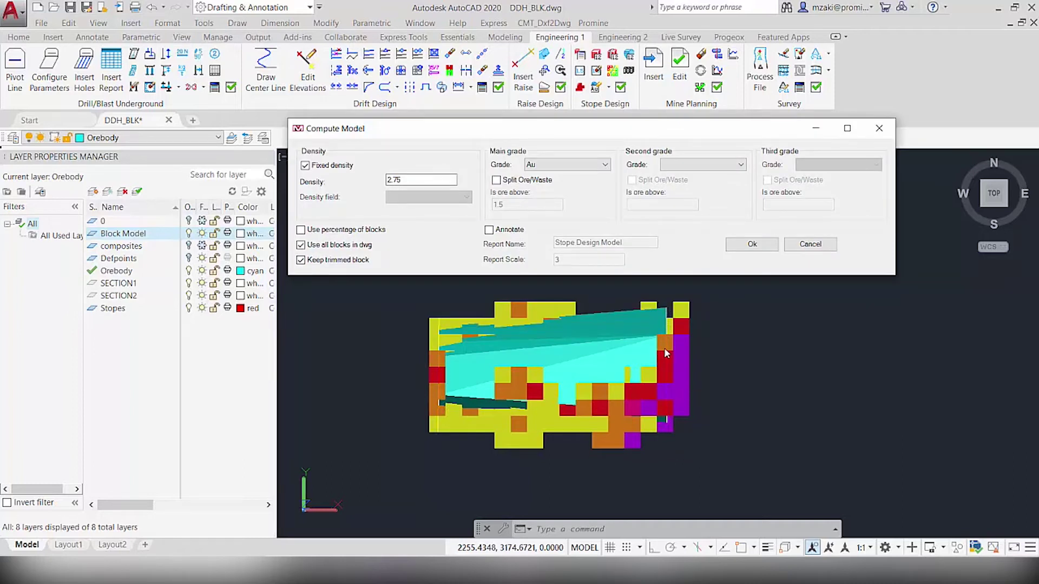
# Enable Split Ore/Waste at 1.5 Au and annotation at report scale 10, then pick the orebody.
pyautogui.click(496, 181)
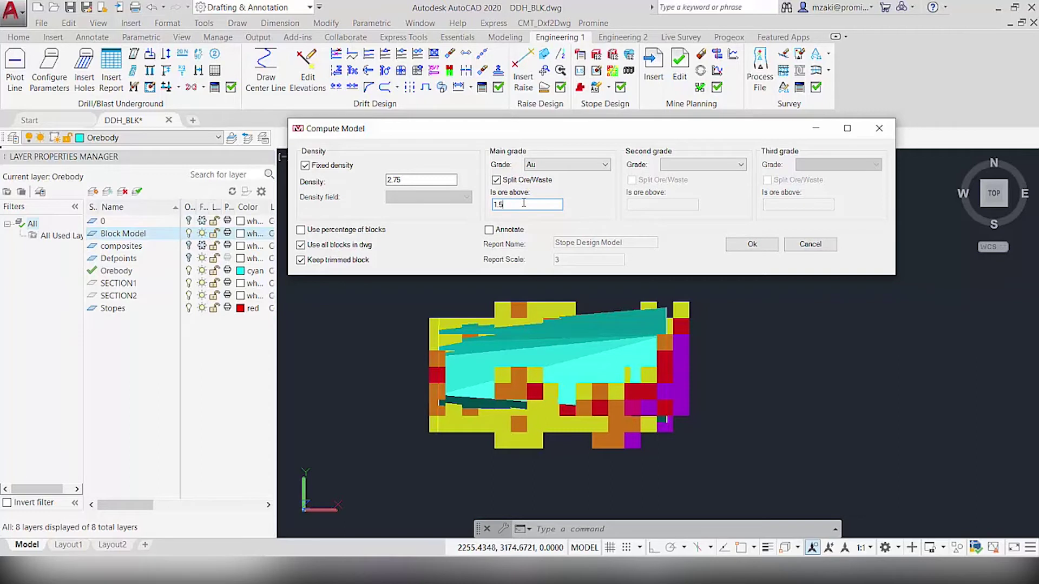
pyautogui.click(490, 230)
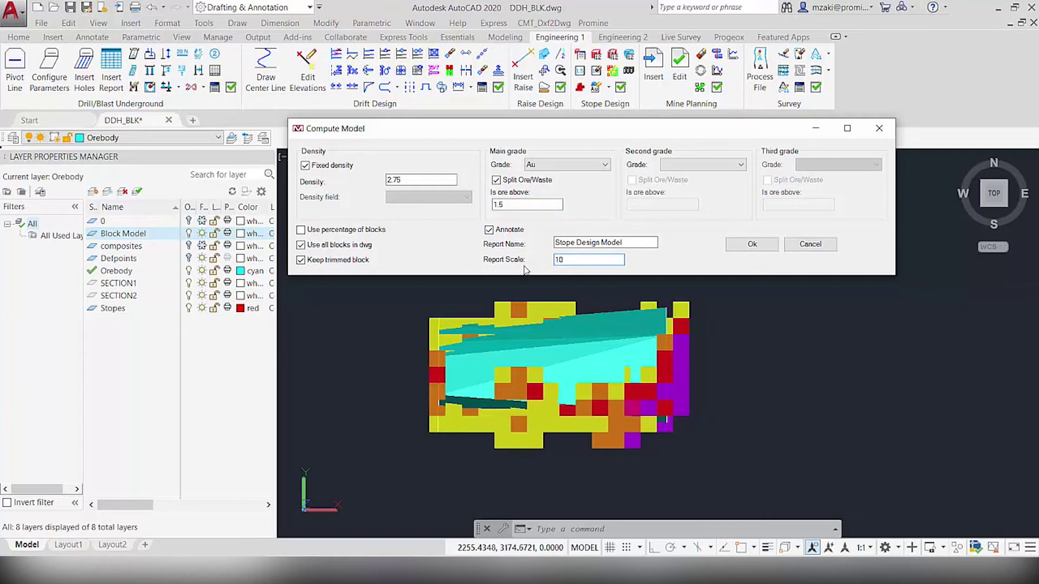
pyautogui.click(766, 244)
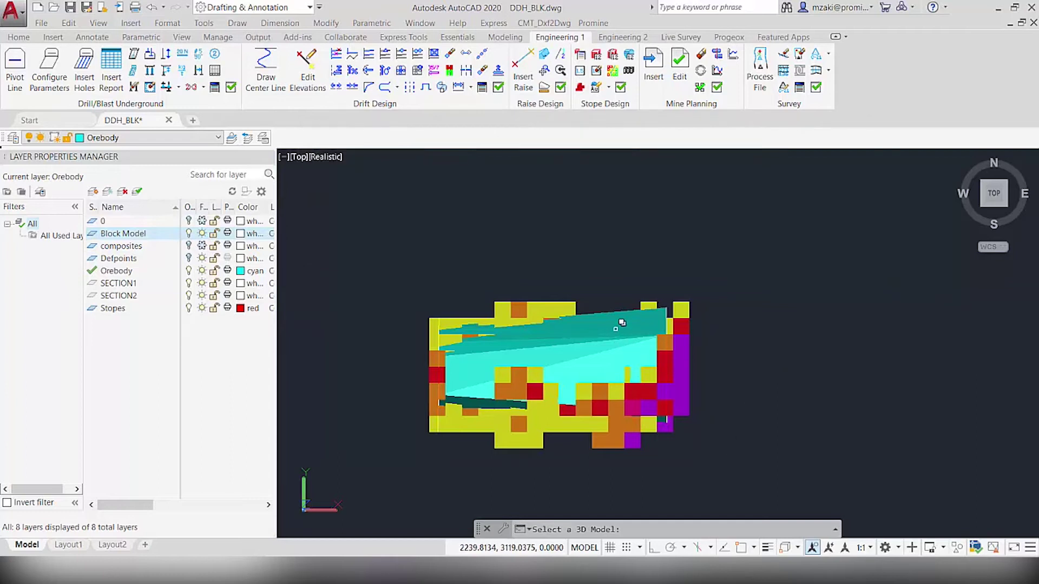
pyautogui.click(621, 328)
# Confirm the orebody, place the Stope Design Model table beside it, and frame both in view.
pyautogui.press('Return')
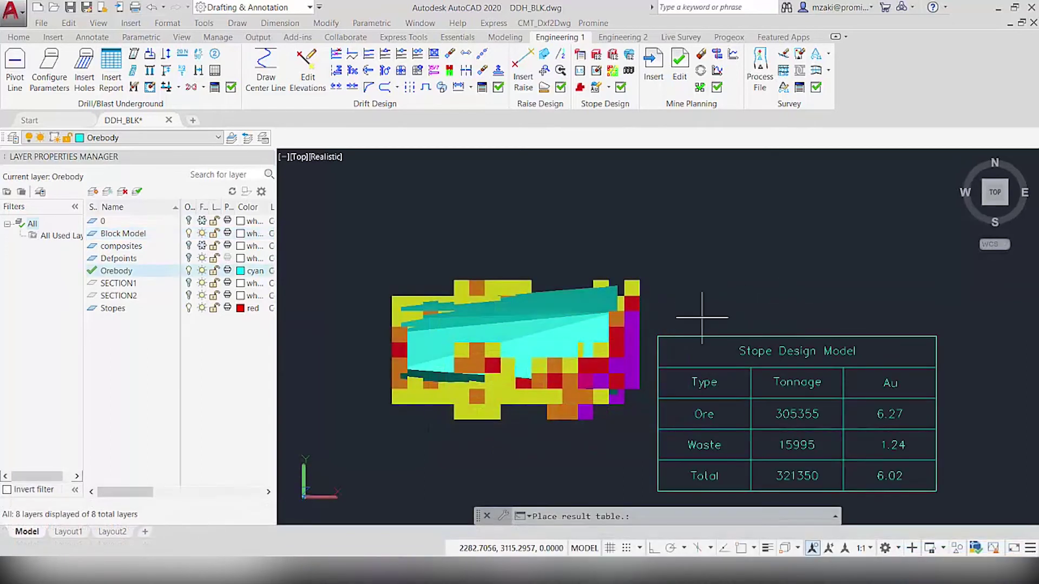
pyautogui.click(799, 373)
pyautogui.moveTo(798, 372); pyautogui.dragTo(746, 334, button='middle')
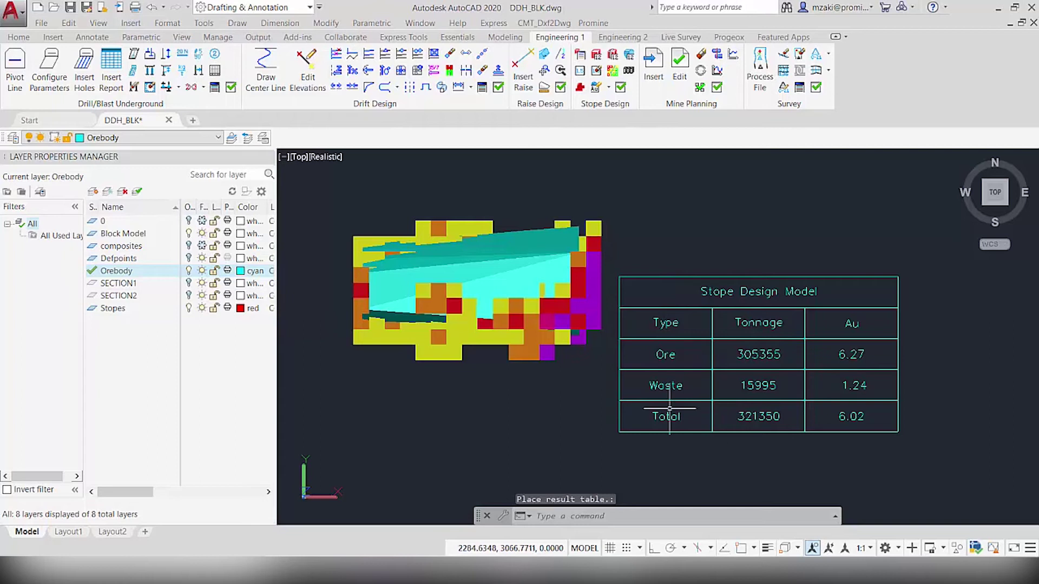
pyautogui.click(737, 339)
pyautogui.scroll(-1, 738, 339)
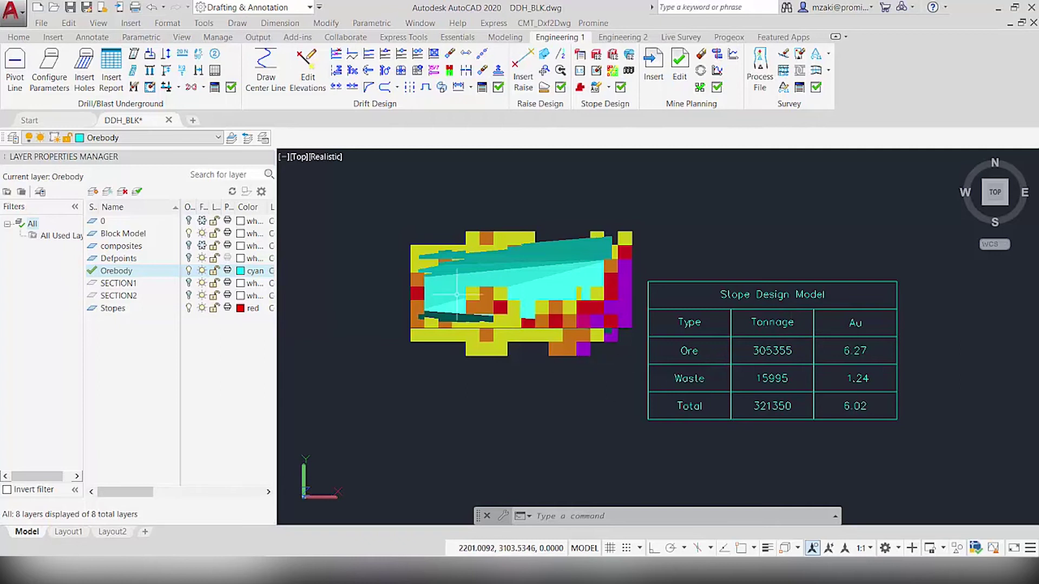
# Hide the Block Model layer and display the model in 2D Wireframe style.
pyautogui.moveTo(556, 296)
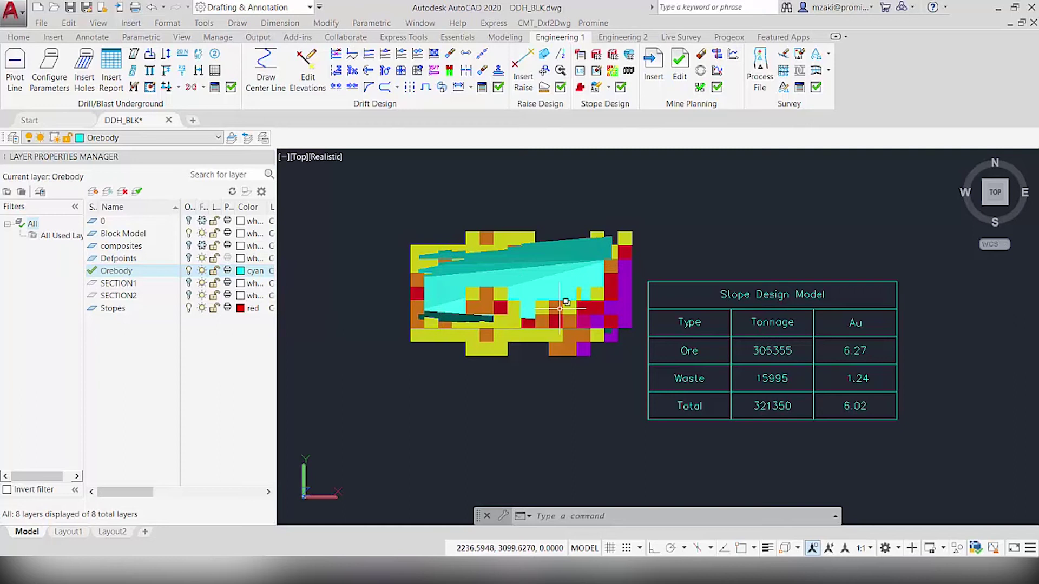
pyautogui.click(189, 233)
pyautogui.click(325, 156)
pyautogui.click(352, 189)
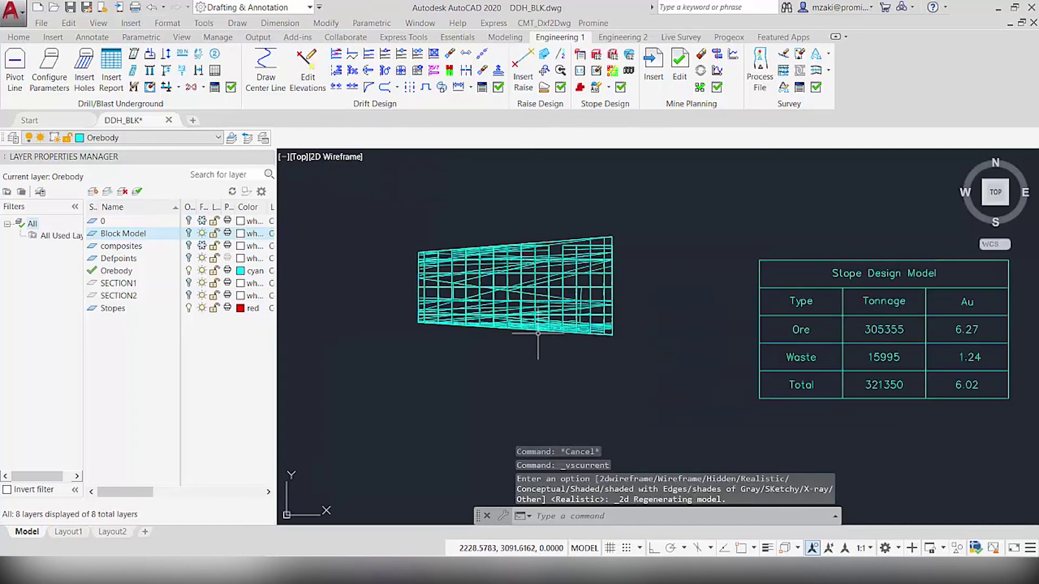
# Orbit the cyan orebody wireframe to new angles while zooming in on it.
pyautogui.keyDown('shift'); pyautogui.moveTo(514, 303); pyautogui.dragTo(563, 227, button='middle'); pyautogui.keyUp('shift')
pyautogui.scroll(4, 636, 290)
pyautogui.scroll(3, 557, 199)
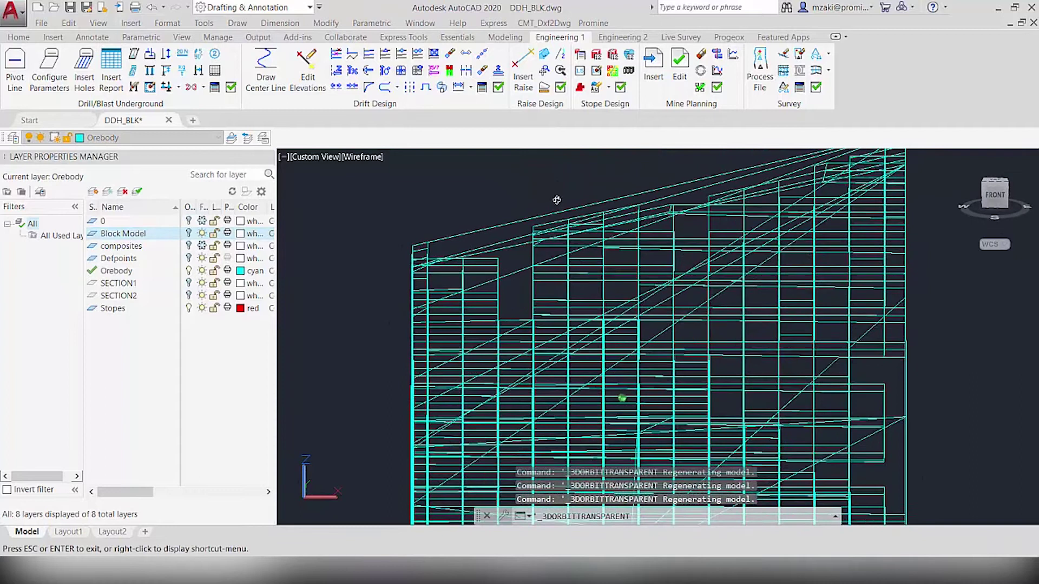
pyautogui.scroll(3, 558, 200)
pyautogui.scroll(2, 578, 261)
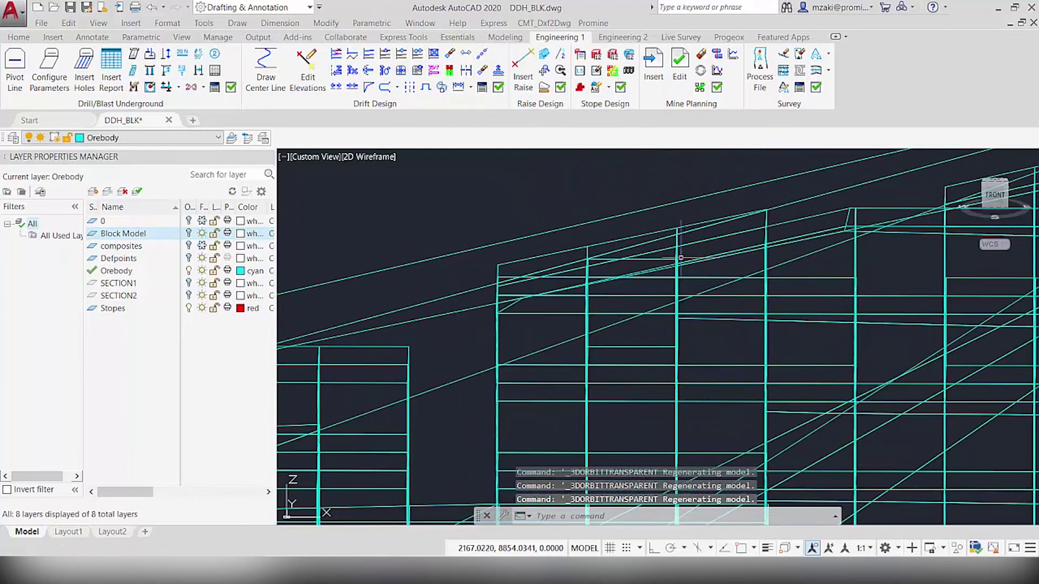
pyautogui.keyDown('shift'); pyautogui.moveTo(564, 290); pyautogui.dragTo(608, 259, button='middle'); pyautogui.keyUp('shift')
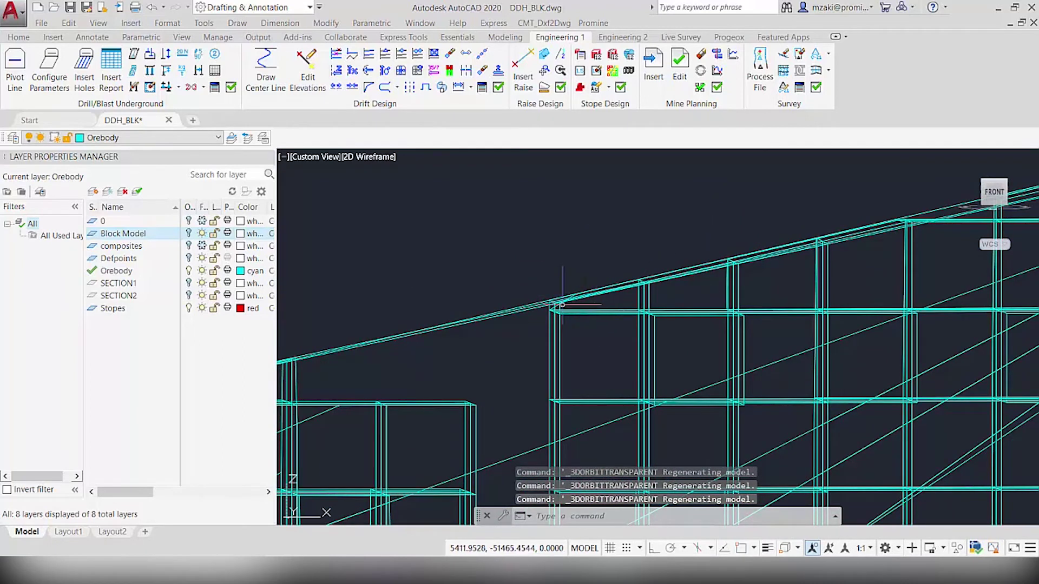
# Pan, tilt and orbit the orebody wireframe further, then zoom out until it fits.
pyautogui.scroll(-3, 795, 323)
pyautogui.moveTo(787, 323); pyautogui.dragTo(744, 323, button='middle')
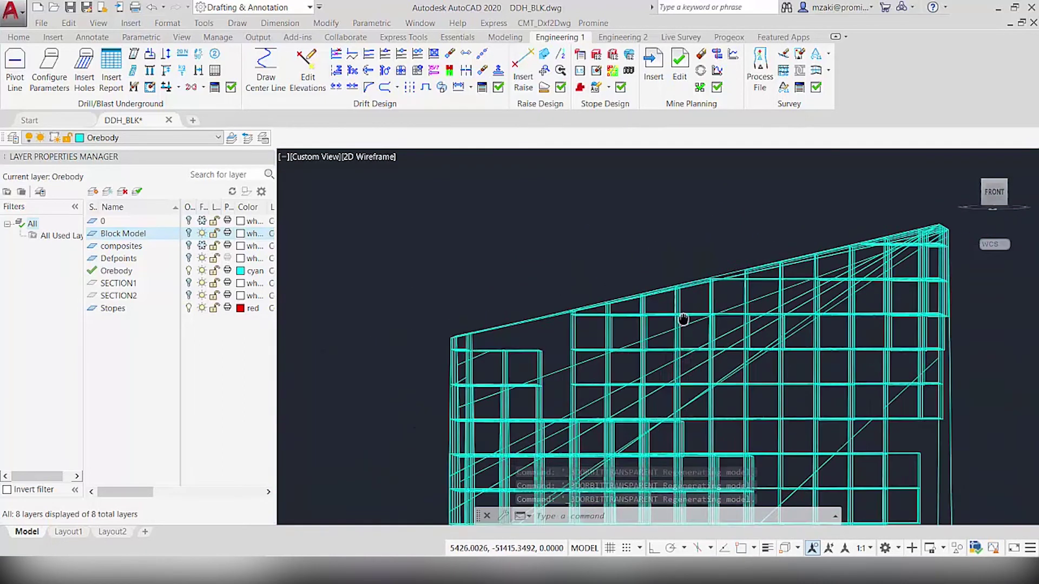
pyautogui.scroll(-2, 741, 303)
pyautogui.scroll(4, 675, 235)
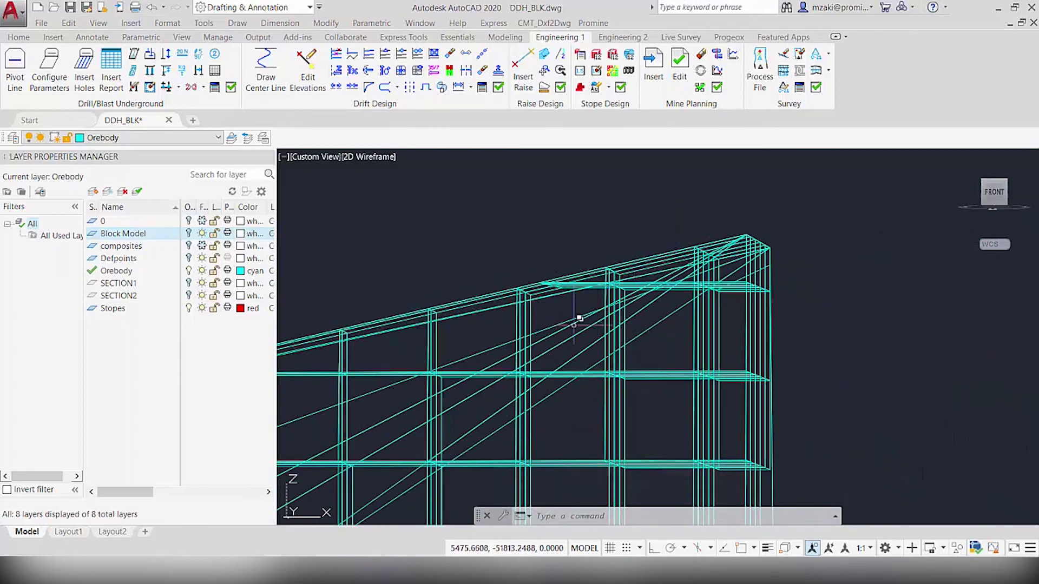
pyautogui.scroll(-4, 655, 264)
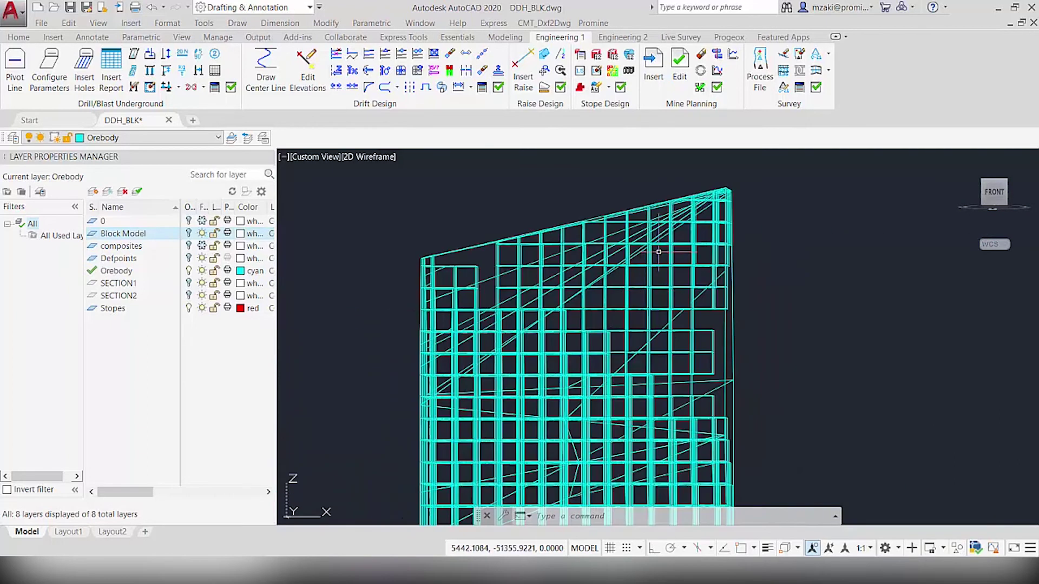
pyautogui.scroll(5, 540, 237)
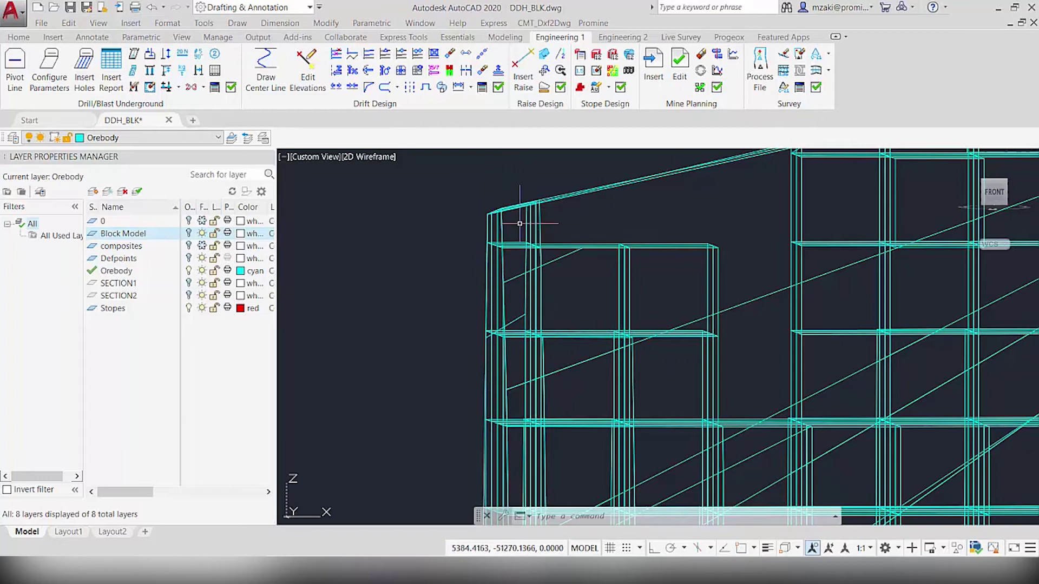
pyautogui.scroll(-4, 847, 320)
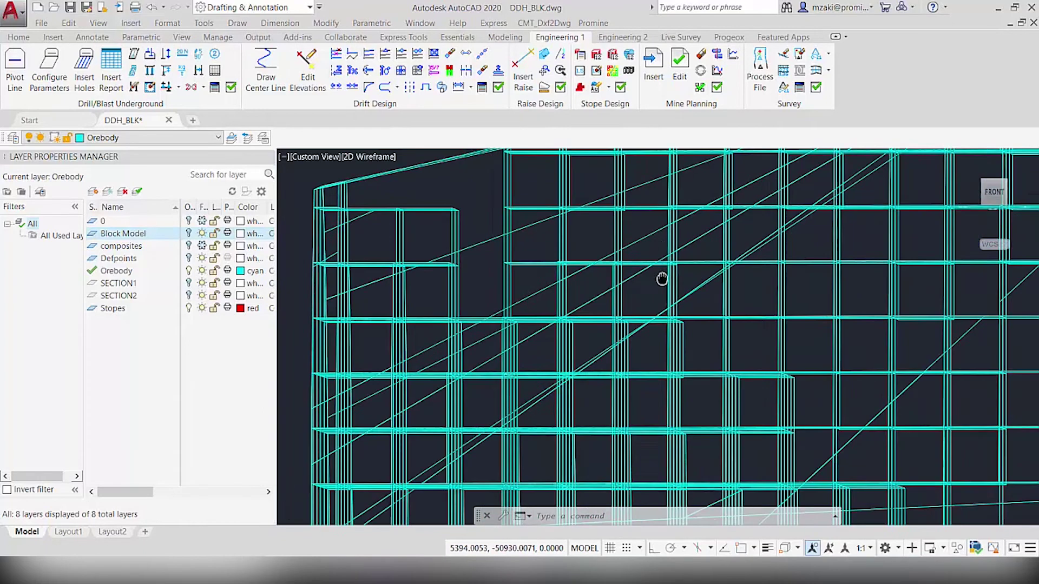
pyautogui.scroll(-2, 662, 279)
pyautogui.keyDown('shift'); pyautogui.moveTo(698, 307); pyautogui.dragTo(795, 400, button='middle'); pyautogui.keyUp('shift')
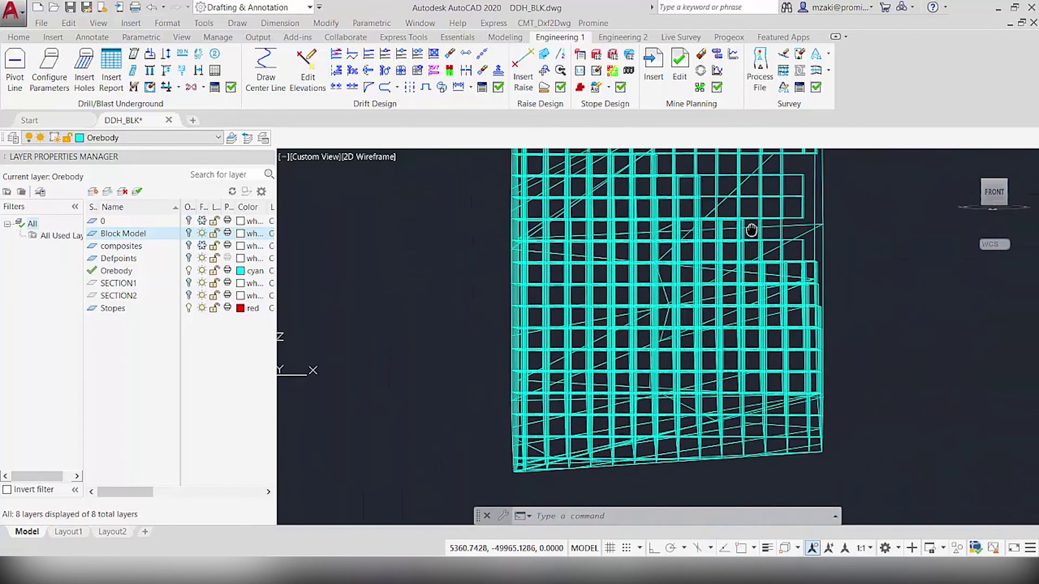
pyautogui.scroll(5, 774, 419)
pyautogui.scroll(-2, 775, 418)
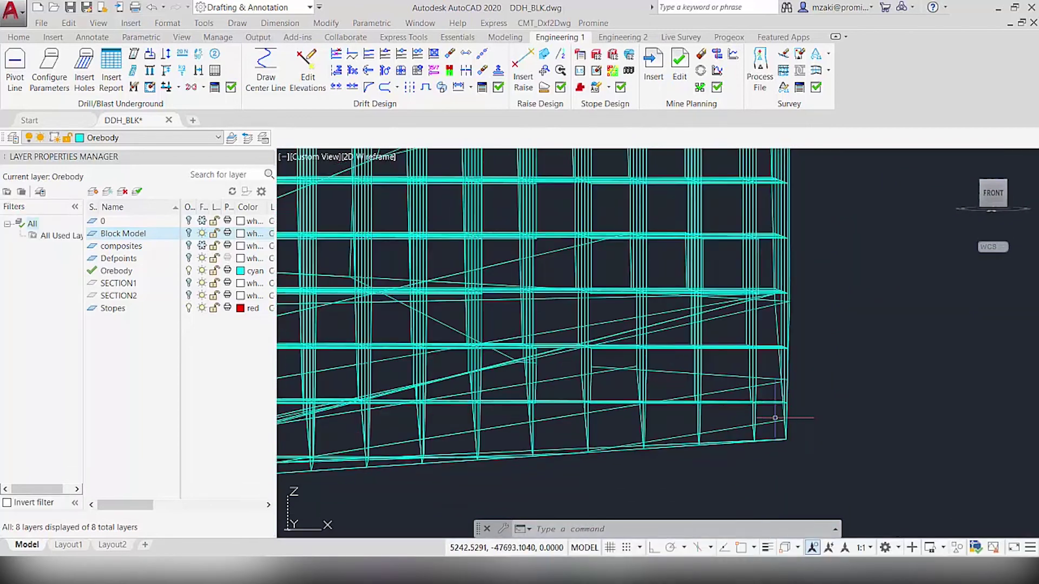
pyautogui.keyDown('shift'); pyautogui.moveTo(772, 413); pyautogui.dragTo(764, 292, button='middle'); pyautogui.keyUp('shift')
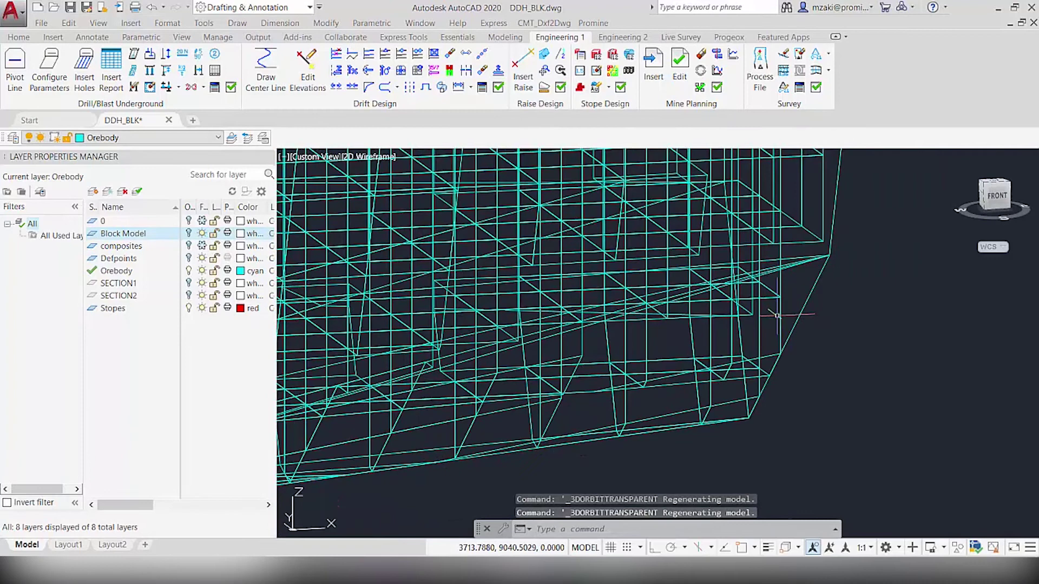
pyautogui.scroll(-3, 764, 290)
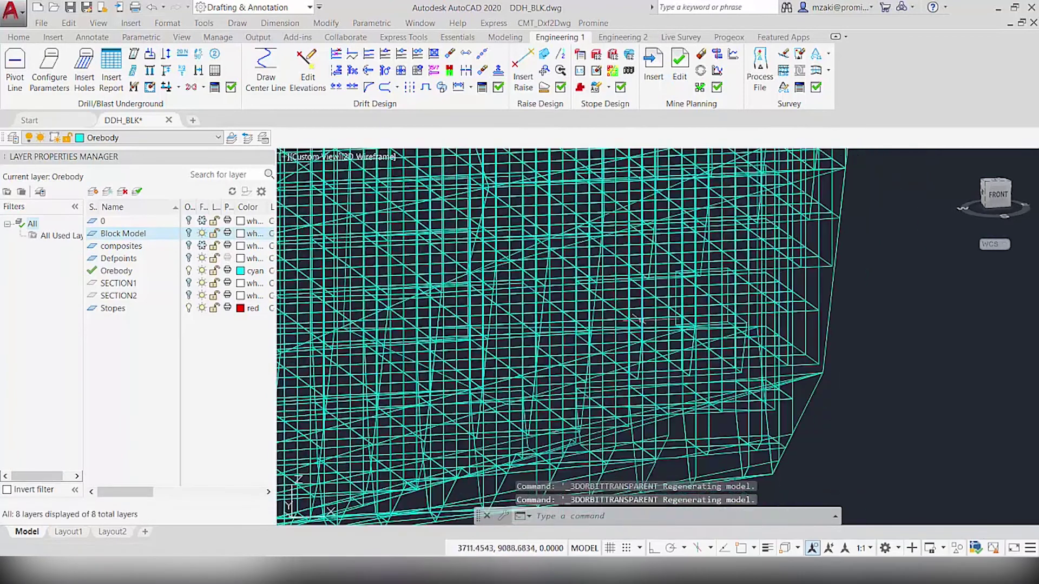
pyautogui.scroll(-5, 780, 398)
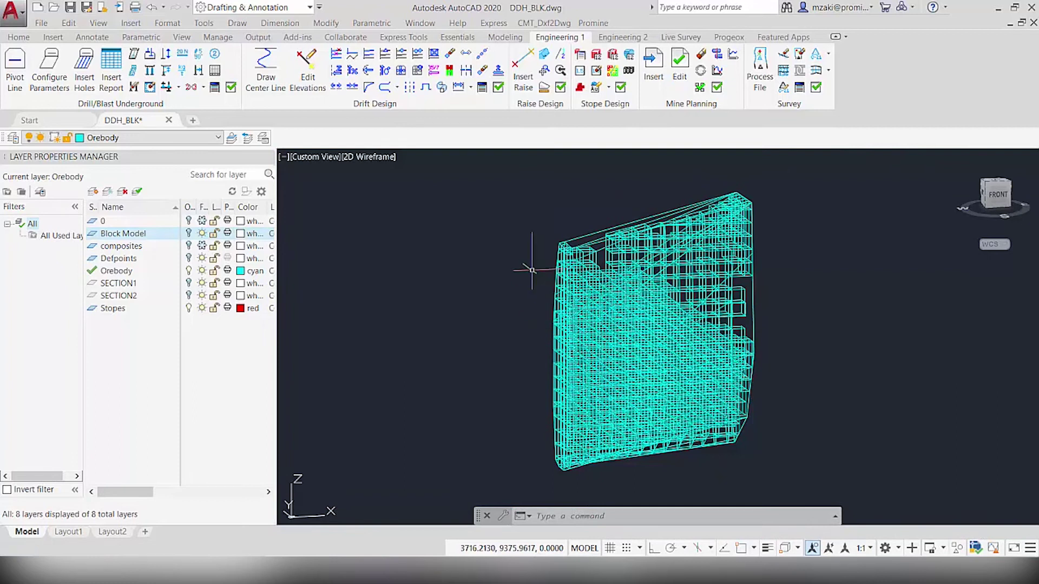
# Turn on Block Model and make it the current layer, then turn off the Orebody layer.
pyautogui.click(189, 233)
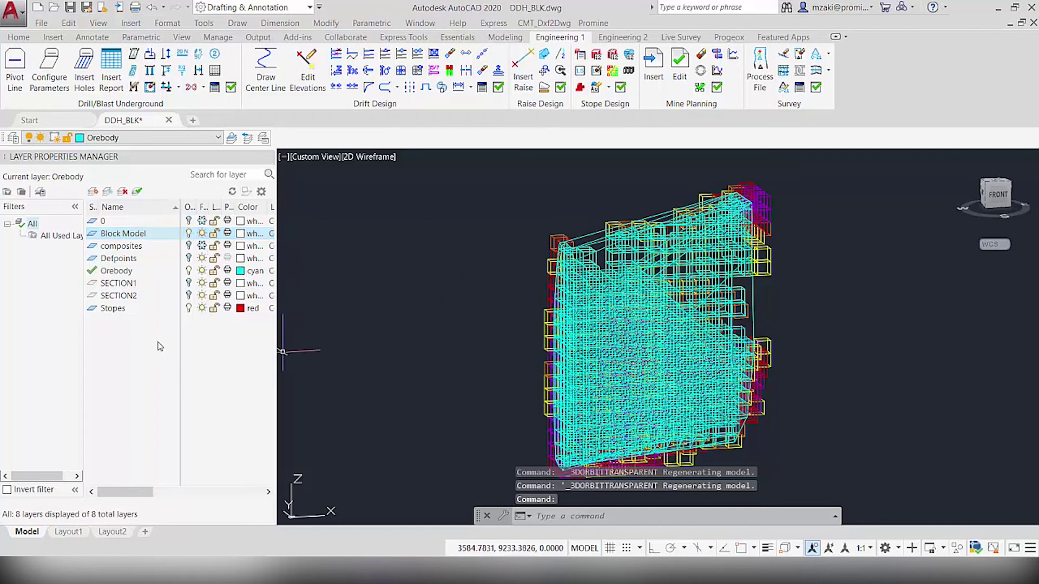
pyautogui.doubleClick(148, 234)
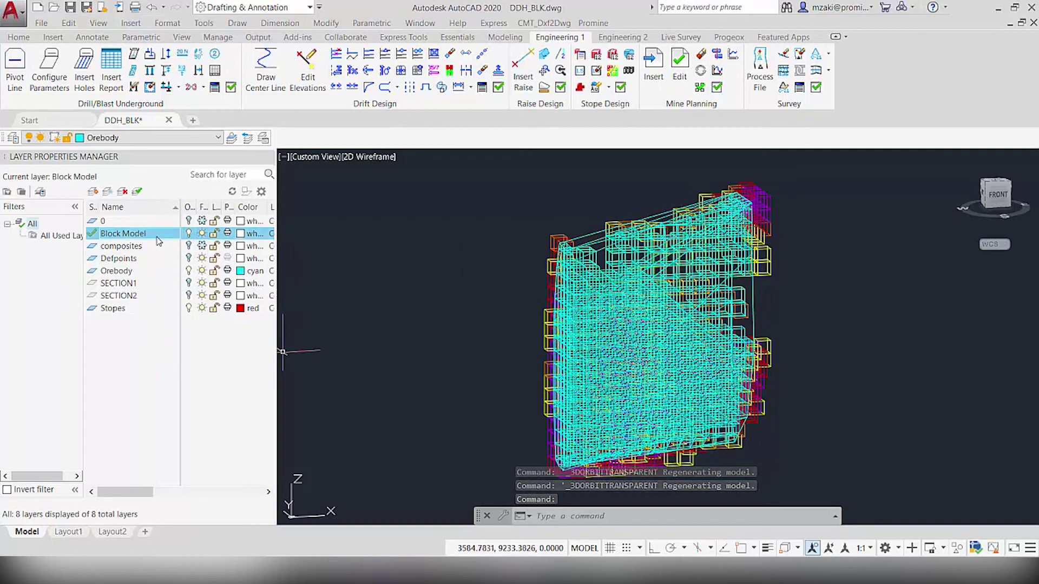
pyautogui.click(189, 271)
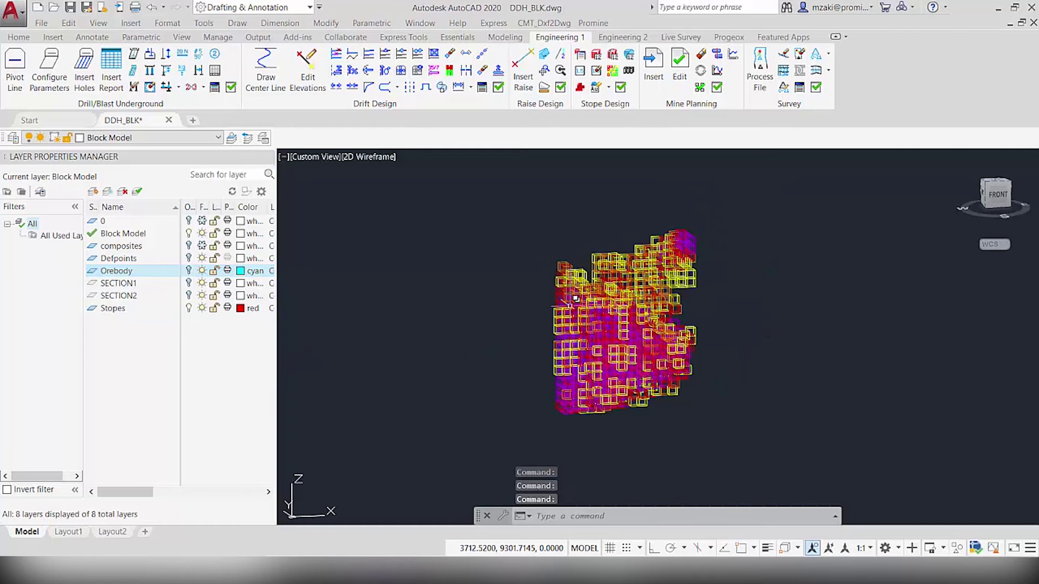
# Open Stope Optimization Setup (STDOPT) and move its dialog aside to uncover the model.
pyautogui.click(580, 88)
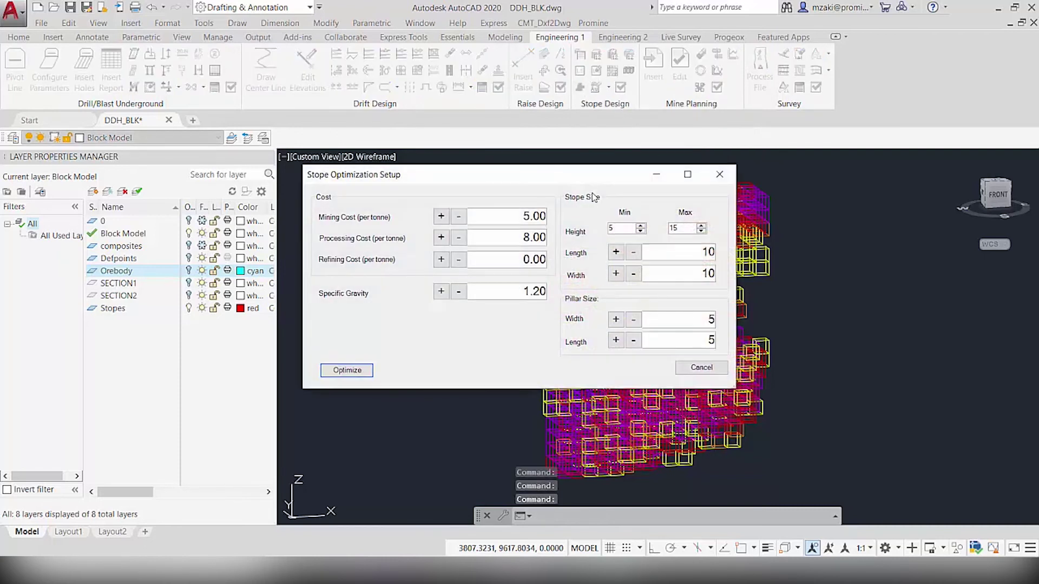
pyautogui.moveTo(560, 179); pyautogui.dragTo(354, 196)
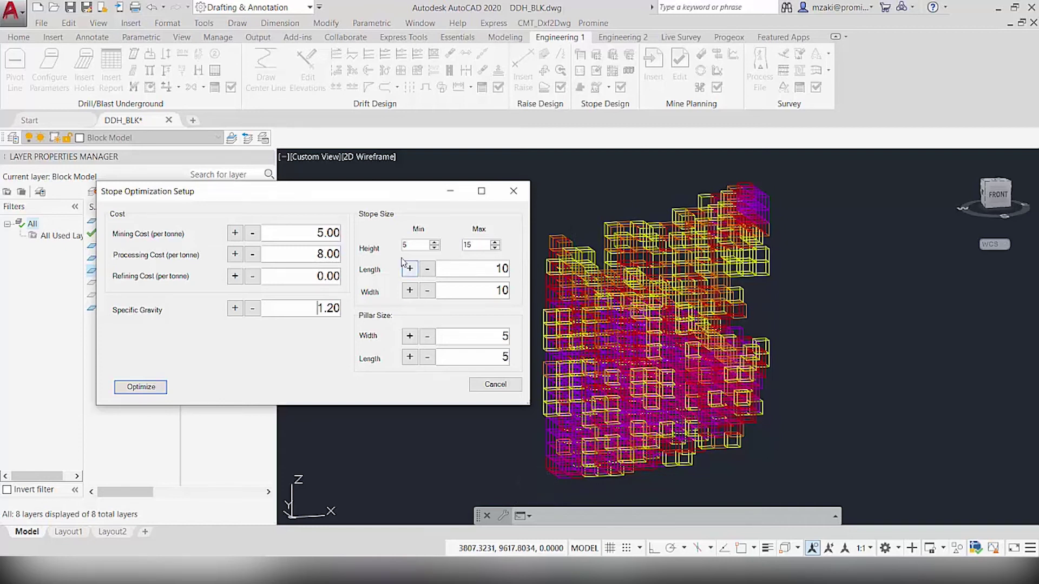
pyautogui.moveTo(402, 182); pyautogui.dragTo(418, 187)
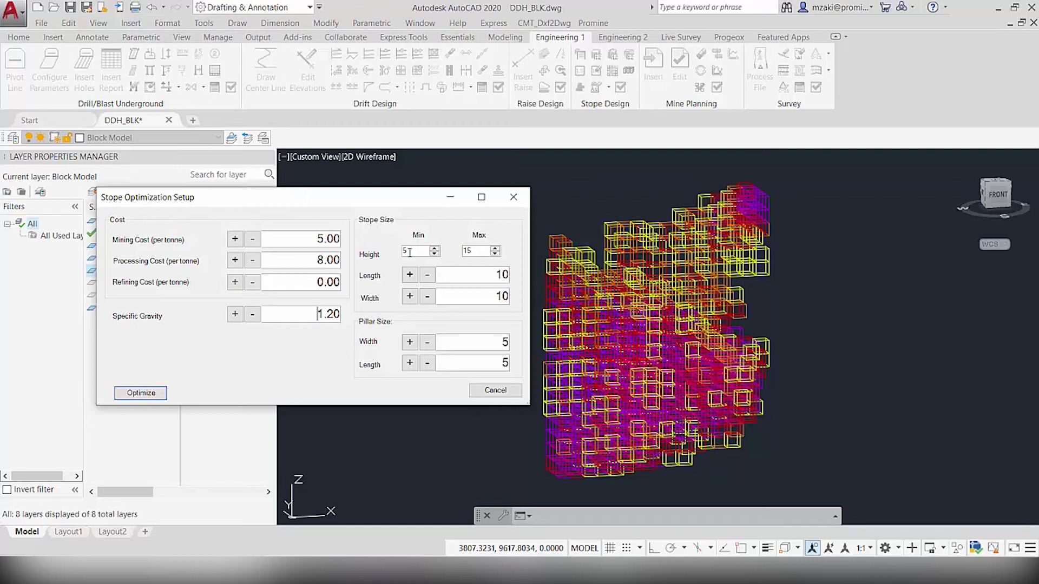
# Check stope height 5–15 with mining cost 5.00 and processing 8.00, then run Optimize.
pyautogui.moveTo(477, 250); pyautogui.dragTo(460, 249)
pyautogui.moveTo(409, 253); pyautogui.dragTo(406, 253)
pyautogui.moveTo(475, 250); pyautogui.dragTo(460, 252)
pyautogui.click(420, 251)
pyautogui.click(486, 254)
pyautogui.click(140, 393)
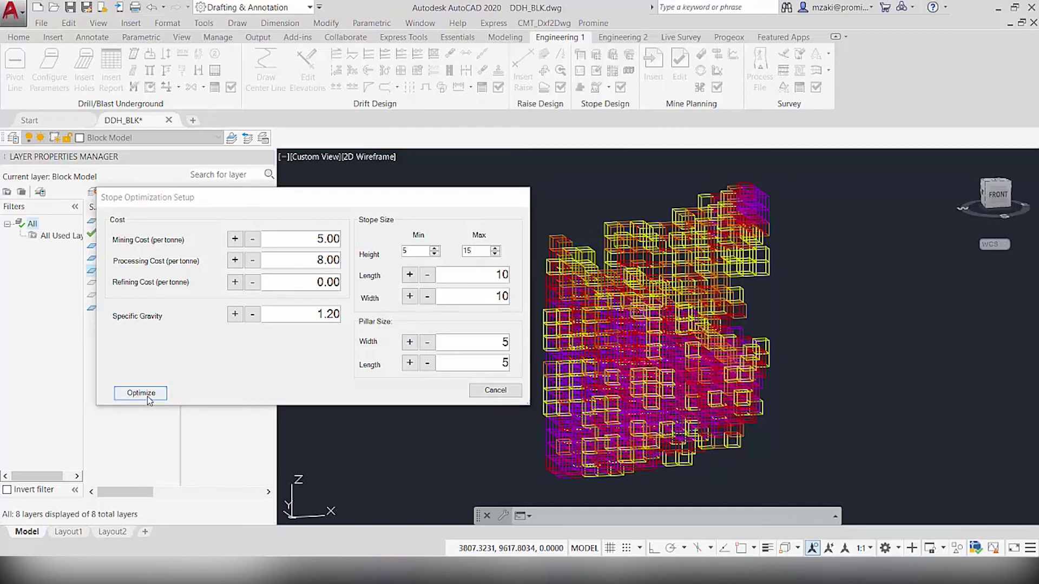
# Select all 1287 blocks of the block model with a crossing window and confirm.
pyautogui.click(823, 483)
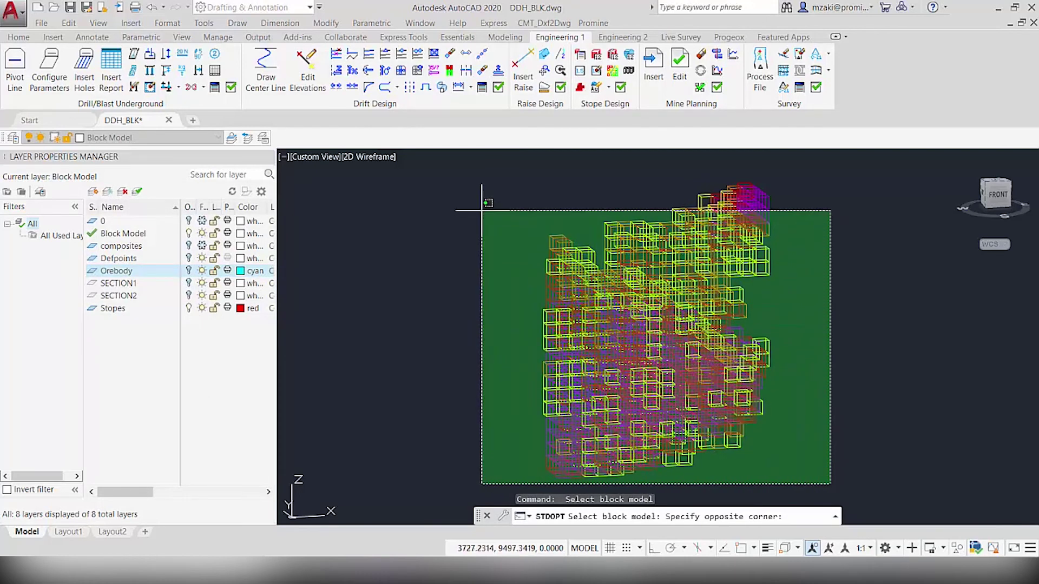
pyautogui.click(481, 154)
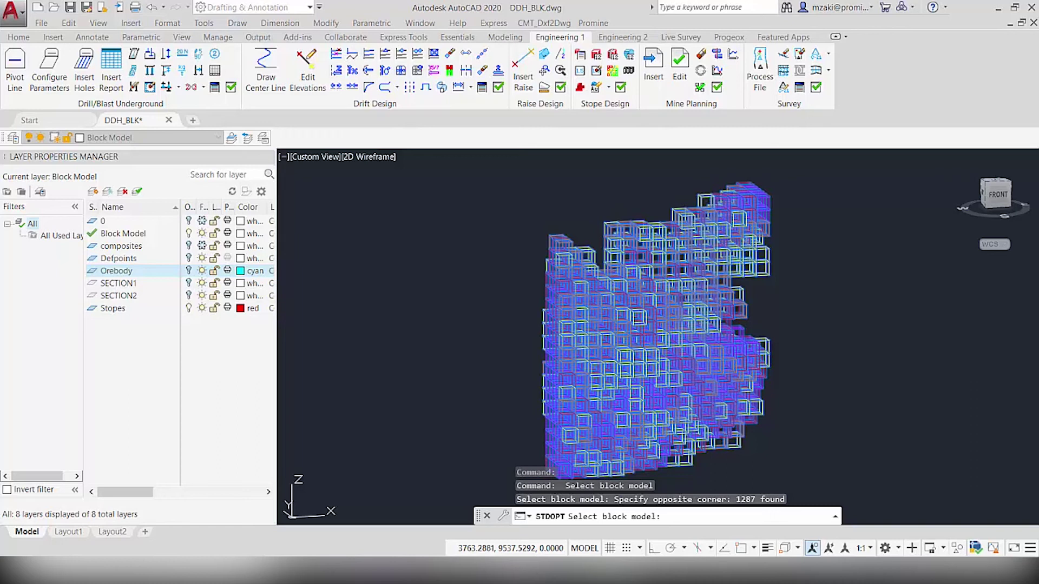
pyautogui.press('Return')
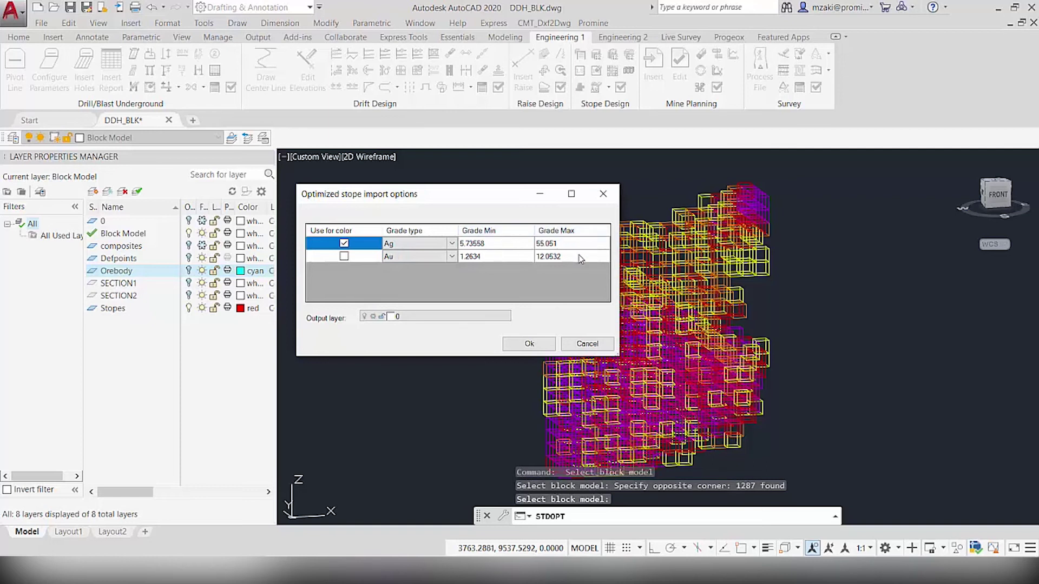
# Colour the optimized stopes by Au grade, output them to the Stopes layer, and import.
pyautogui.click(344, 258)
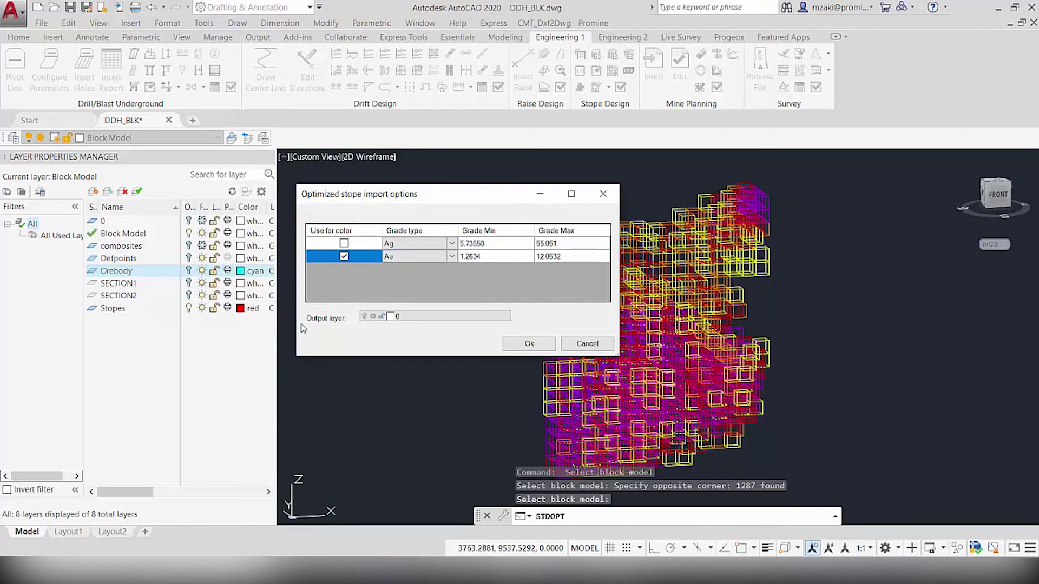
pyautogui.click(428, 317)
pyautogui.click(424, 358)
pyautogui.click(530, 345)
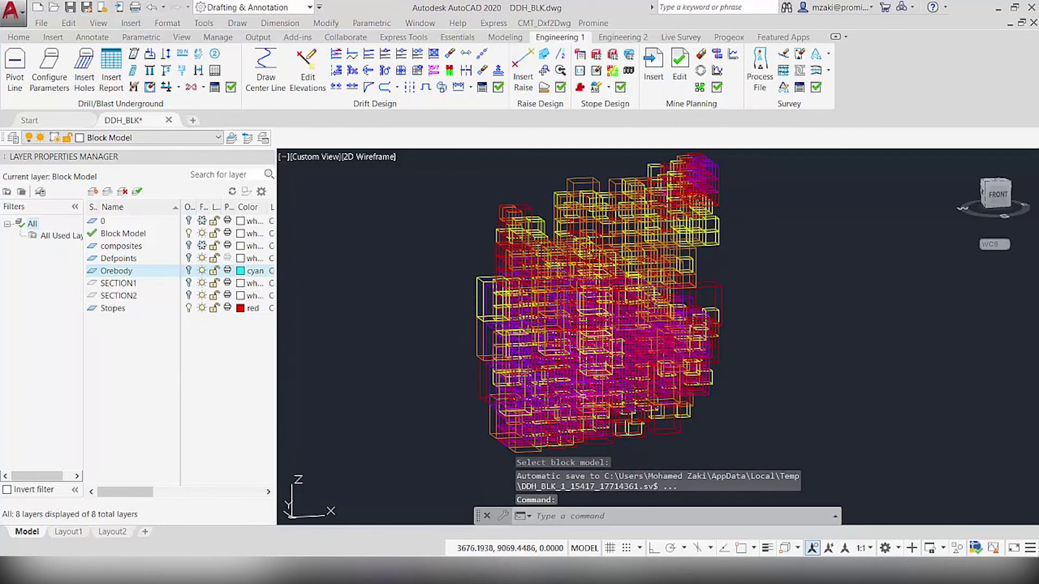
# Make Stopes the current layer and turn off the Block Model layer.
pyautogui.doubleClick(162, 308)
pyautogui.click(188, 233)
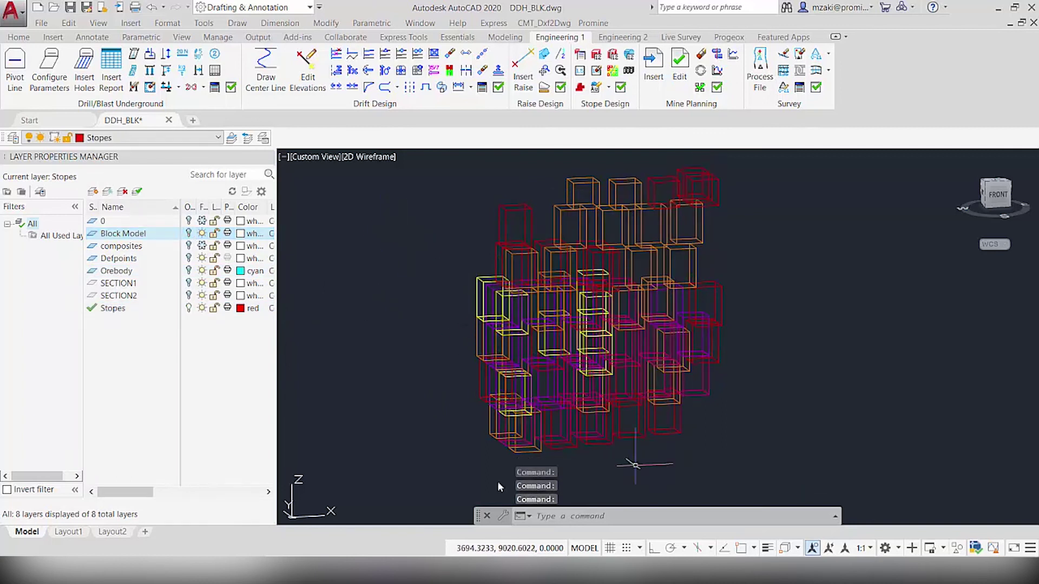
pyautogui.click(362, 158)
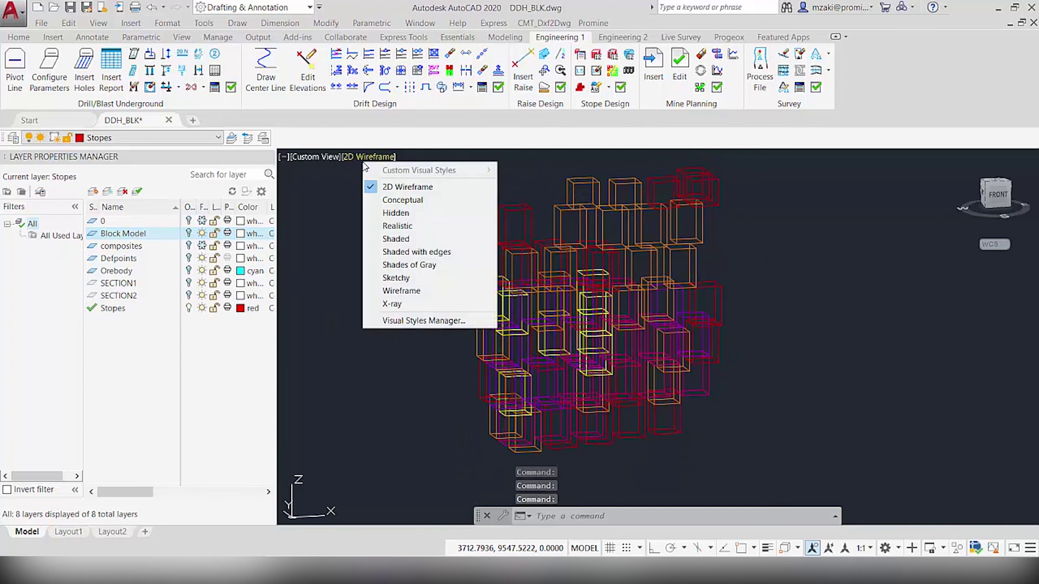
# Switch to Realistic style and orbit and pan around the shaded stopes.
pyautogui.click(412, 231)
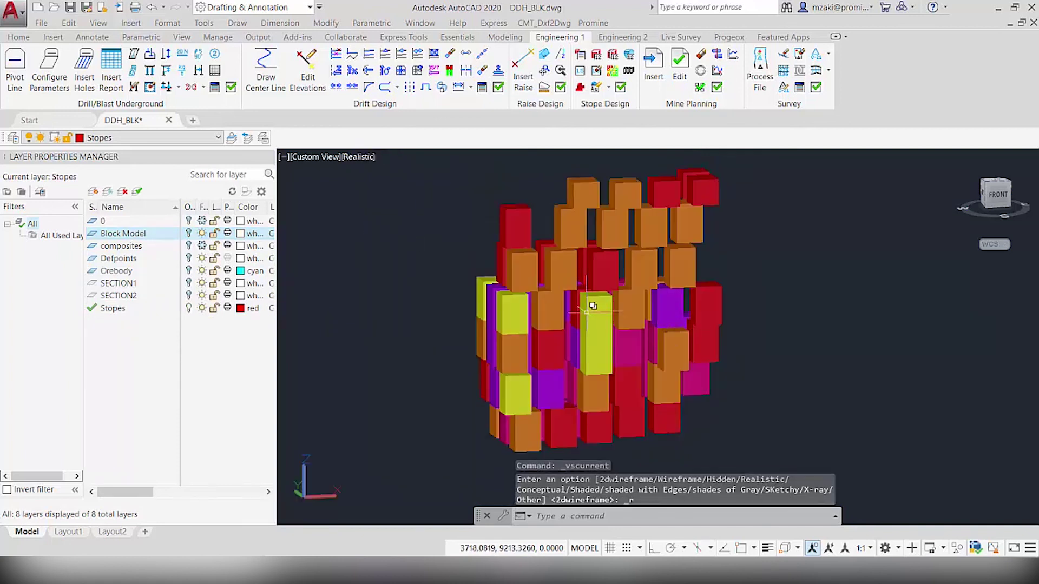
pyautogui.scroll(2, 592, 305)
pyautogui.keyDown('shift'); pyautogui.moveTo(554, 341); pyautogui.dragTo(565, 318, button='middle'); pyautogui.keyUp('shift')
pyautogui.scroll(2, 566, 318)
pyautogui.moveTo(492, 262); pyautogui.dragTo(501, 310, button='middle')
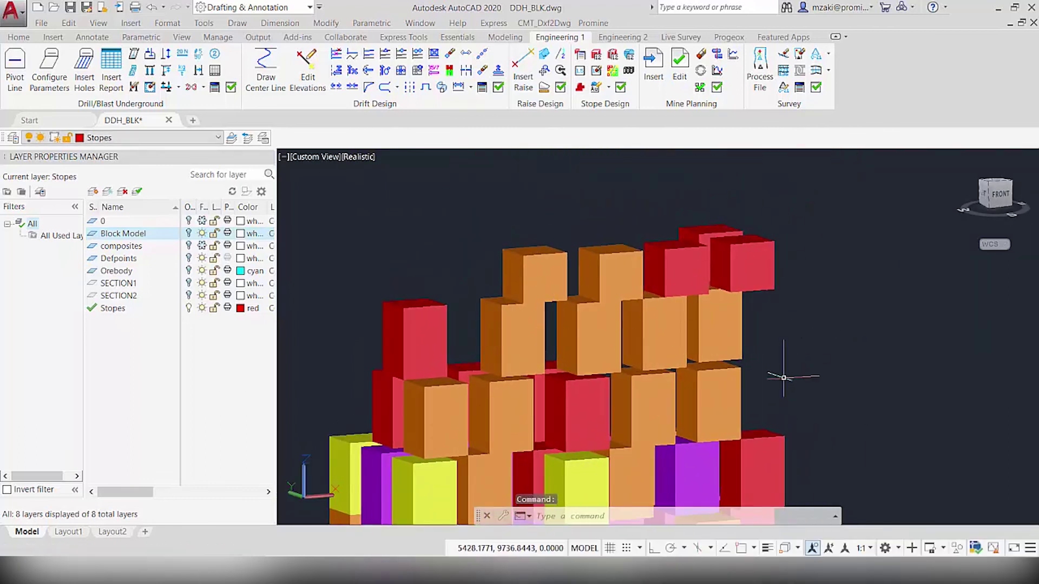
pyautogui.moveTo(643, 403); pyautogui.dragTo(691, 284, button='middle')
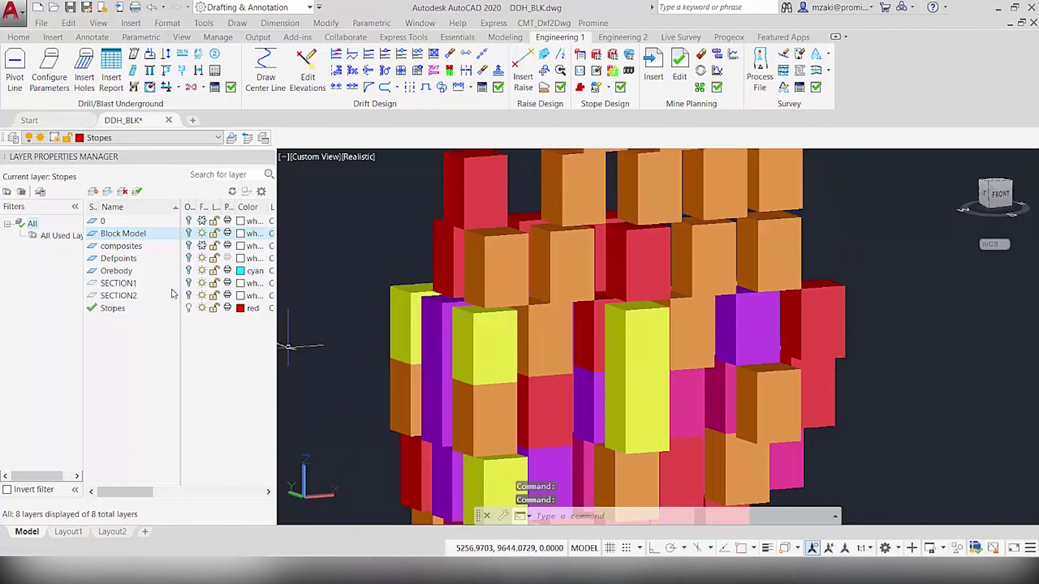
# Turn the Orebody layer back on and orbit to view the stopes and orebody from the left.
pyautogui.click(188, 271)
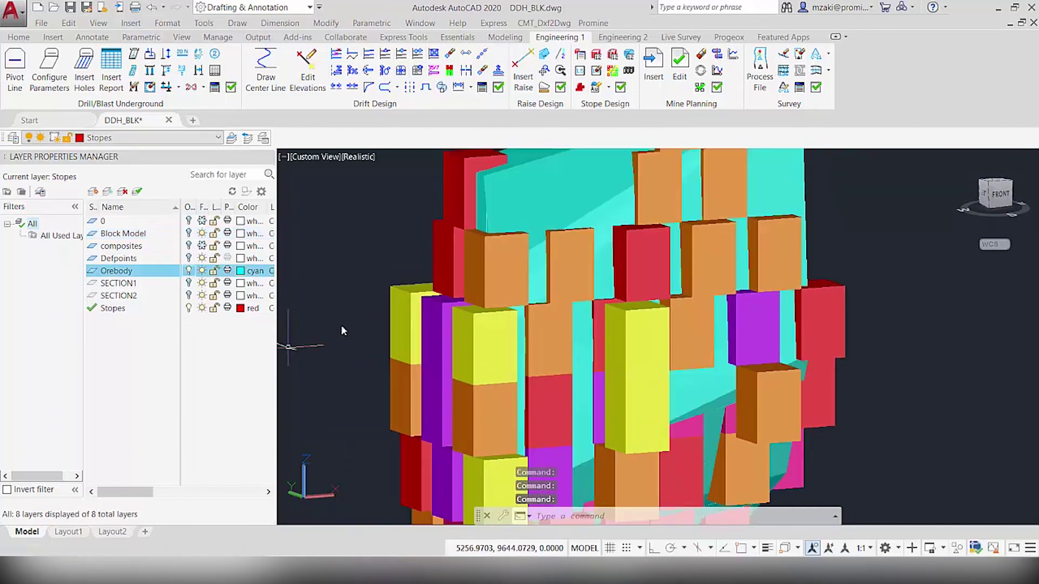
pyautogui.scroll(-2, 558, 341)
pyautogui.scroll(1, 604, 330)
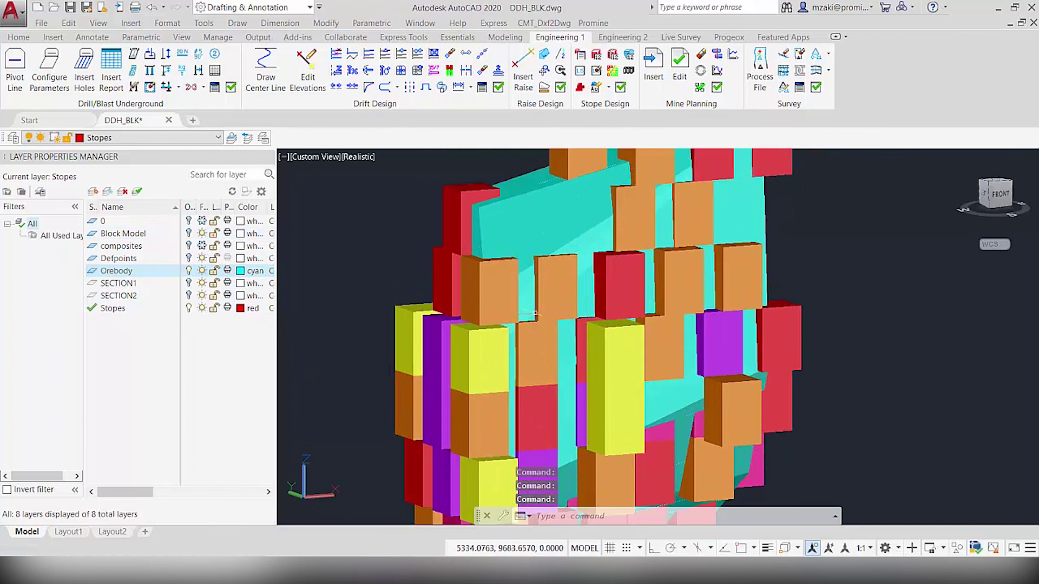
pyautogui.keyDown('shift'); pyautogui.moveTo(561, 331); pyautogui.dragTo(712, 374, button='middle'); pyautogui.keyUp('shift')
pyautogui.scroll(-2, 712, 373)
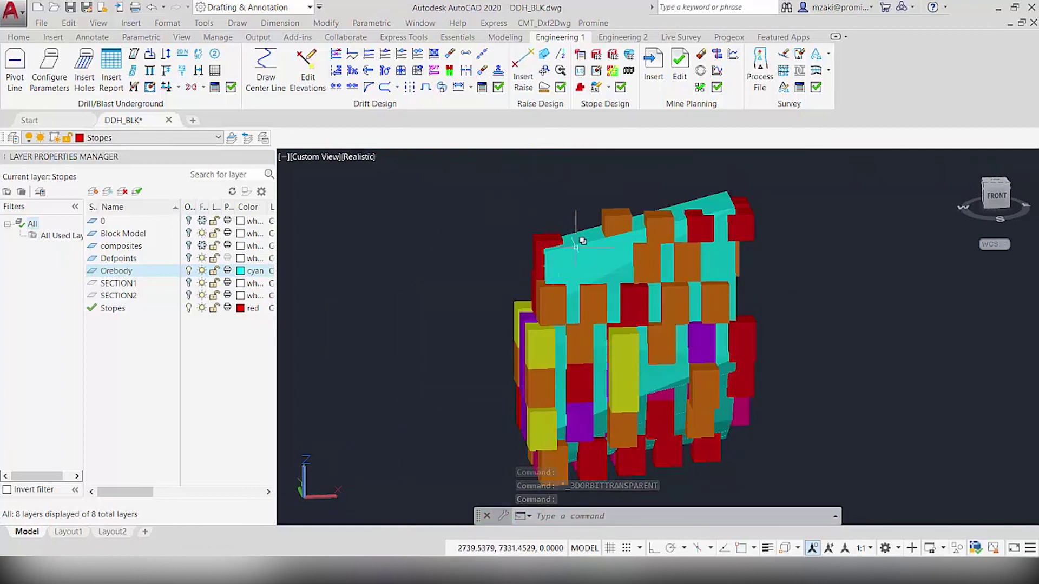
pyautogui.keyDown('shift'); pyautogui.moveTo(605, 340); pyautogui.dragTo(623, 373, button='middle'); pyautogui.keyUp('shift')
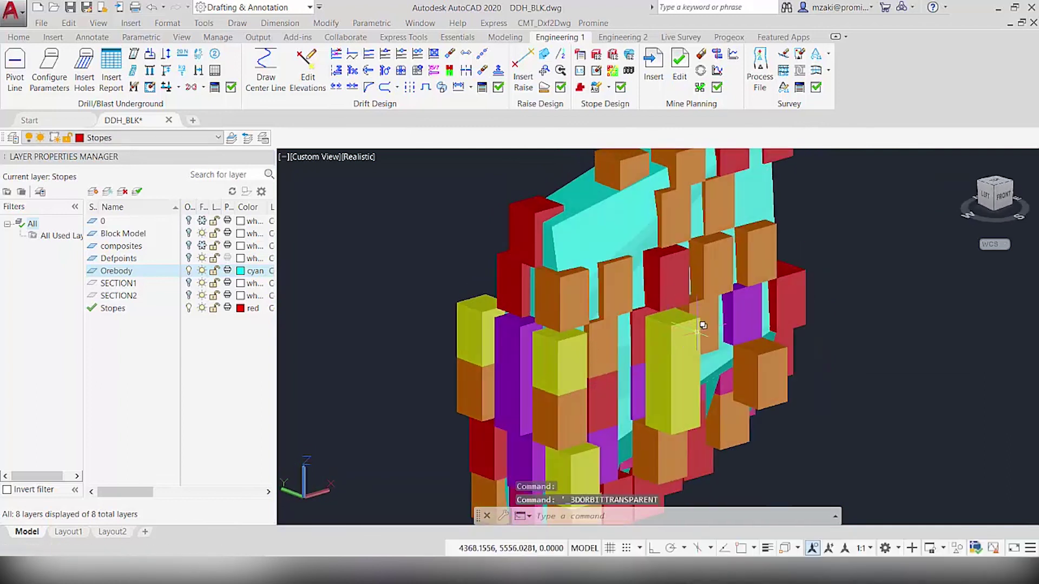
pyautogui.scroll(-2, 701, 337)
pyautogui.scroll(2, 701, 337)
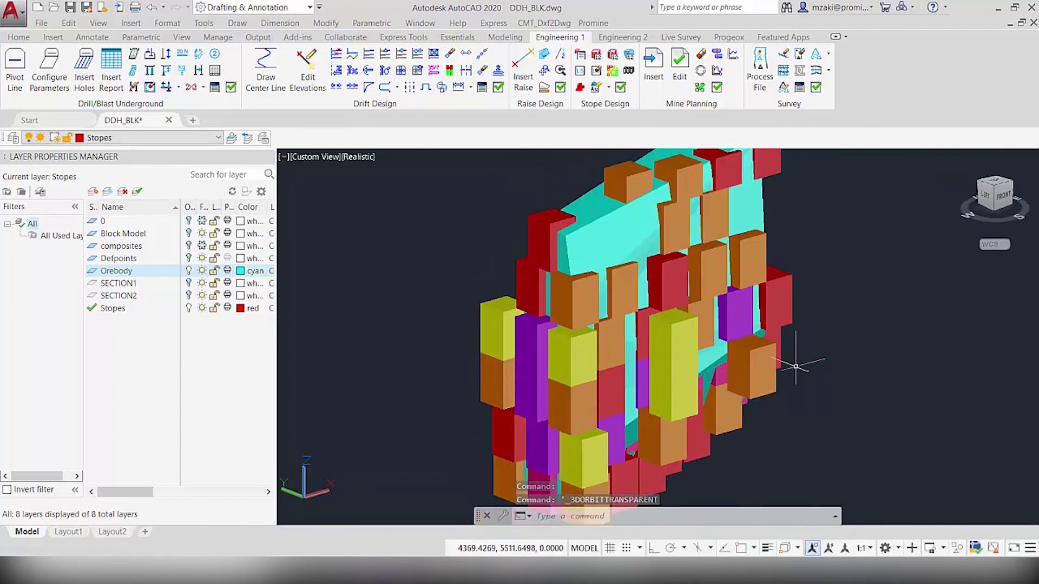